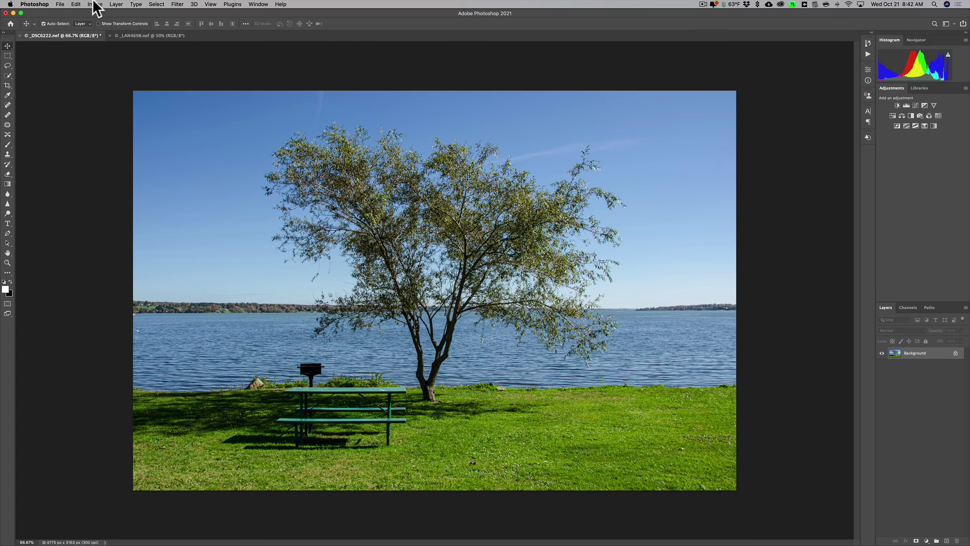
Start Sky Replacement on the lake photo and preview Blue Skies presets, ending on the deep-blue sky with small scattered clouds
click(73, 5)
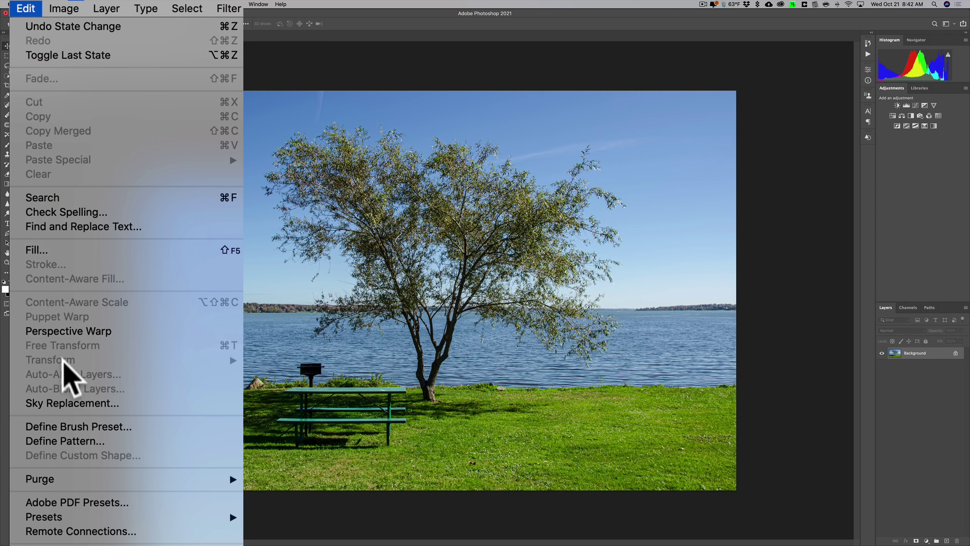
click(69, 402)
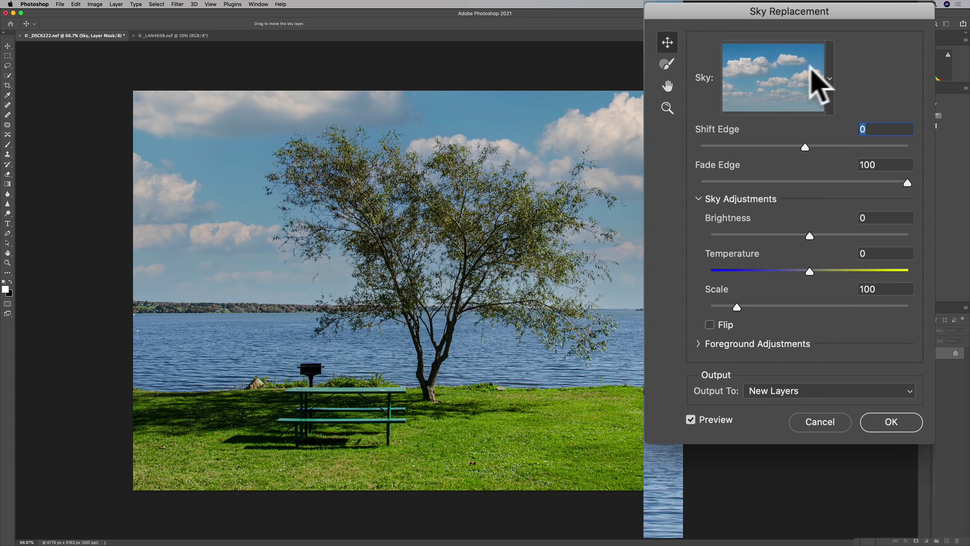
click(830, 79)
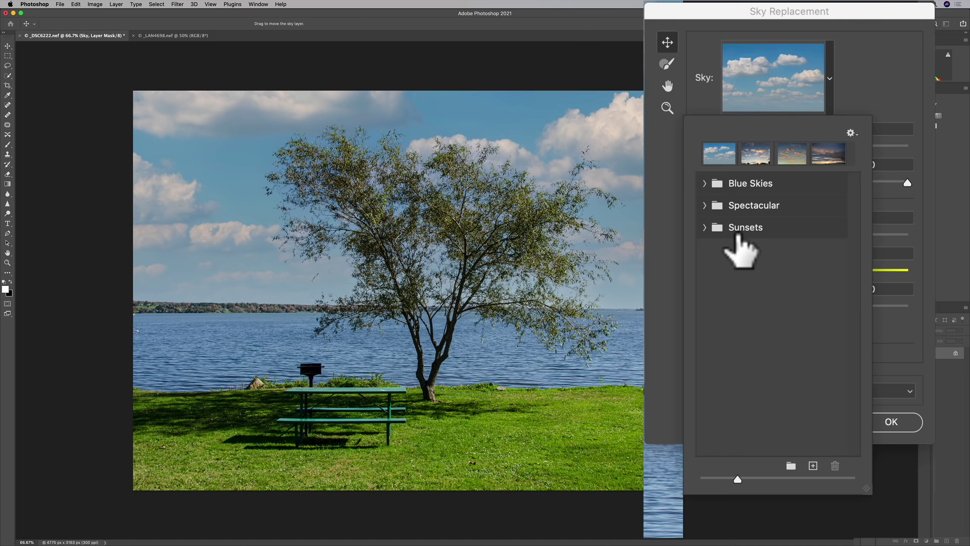
click(704, 183)
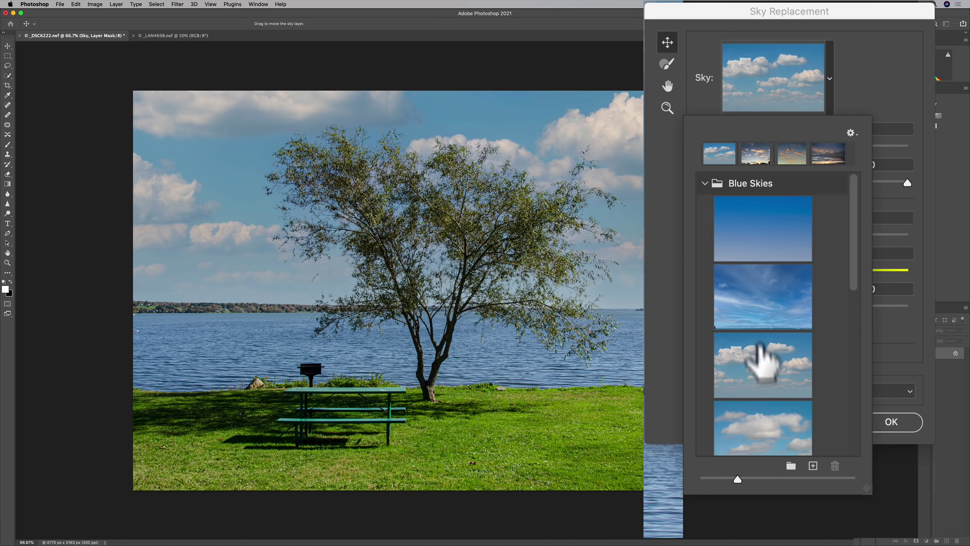
click(762, 385)
scroll(767, 371, down, 10)
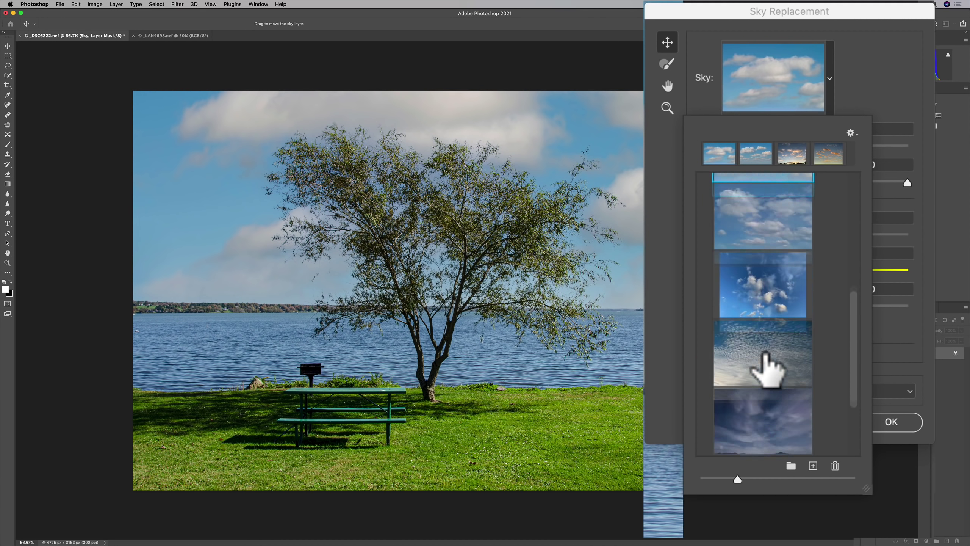
click(754, 237)
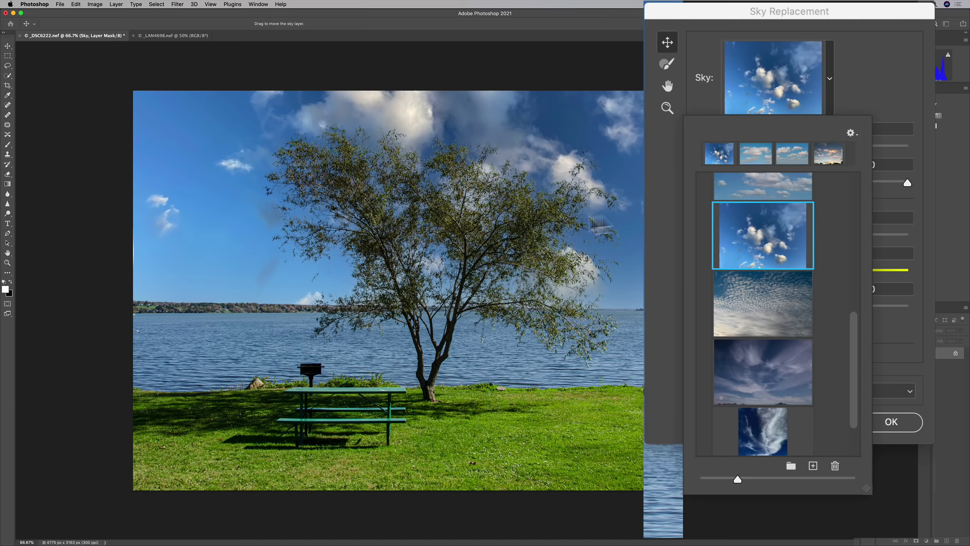
scroll(779, 211, up, 5)
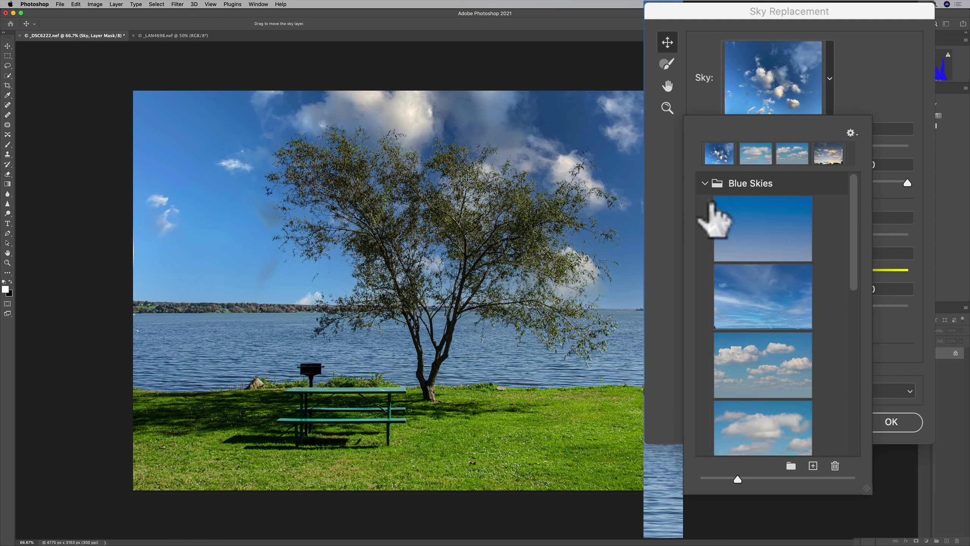
click(705, 183)
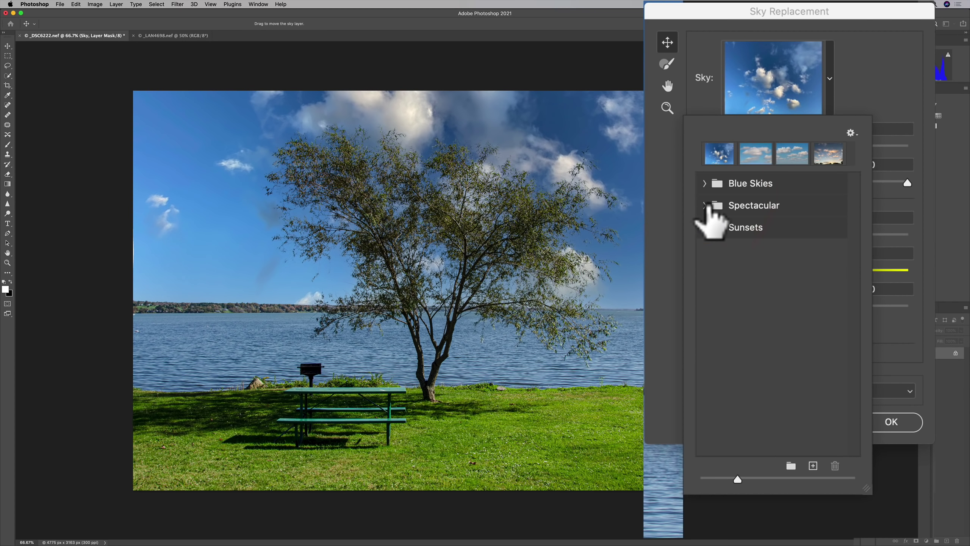
Try the pink-clouded sky and the dark storm-cloud sky from the Spectacular presets on the photo
click(705, 206)
scroll(726, 211, down, 3)
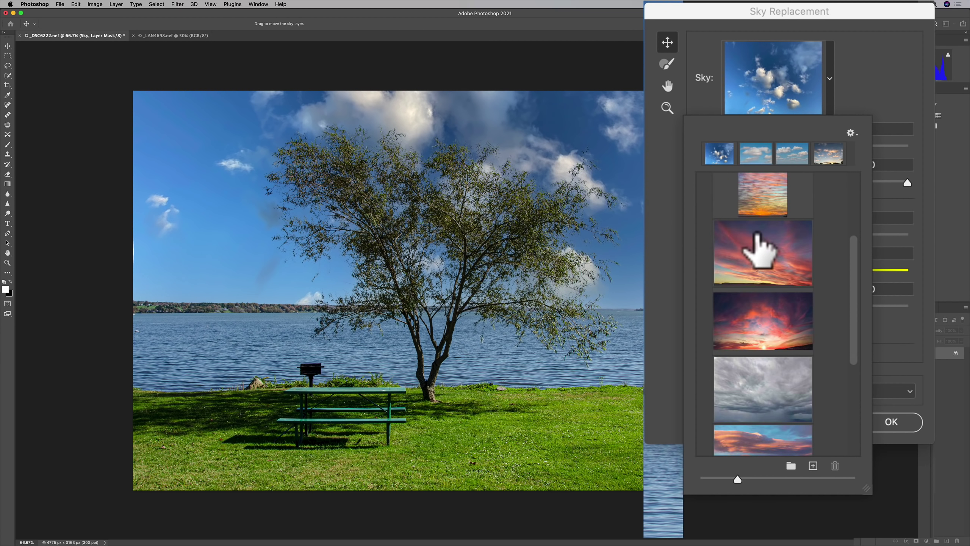
scroll(744, 237, down, 5)
click(753, 277)
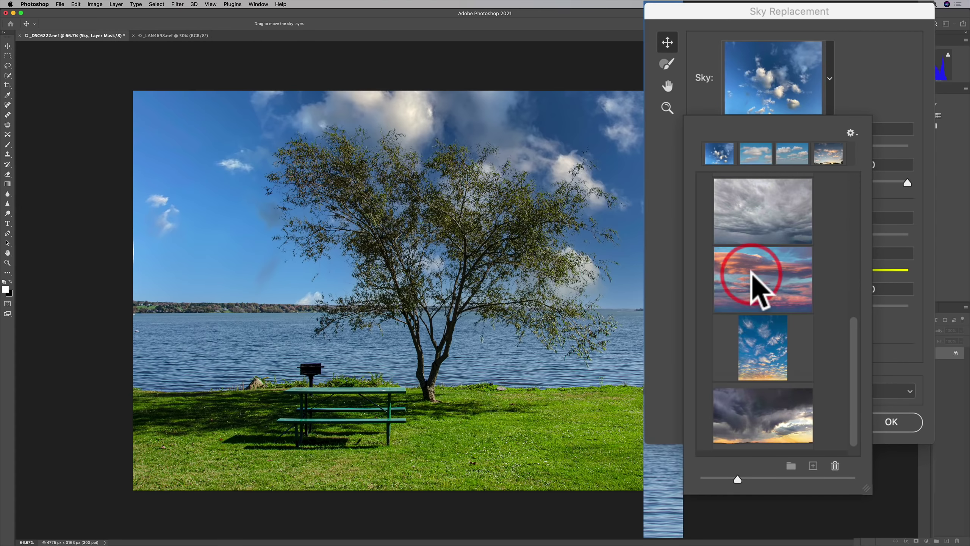
scroll(753, 281, down, 1)
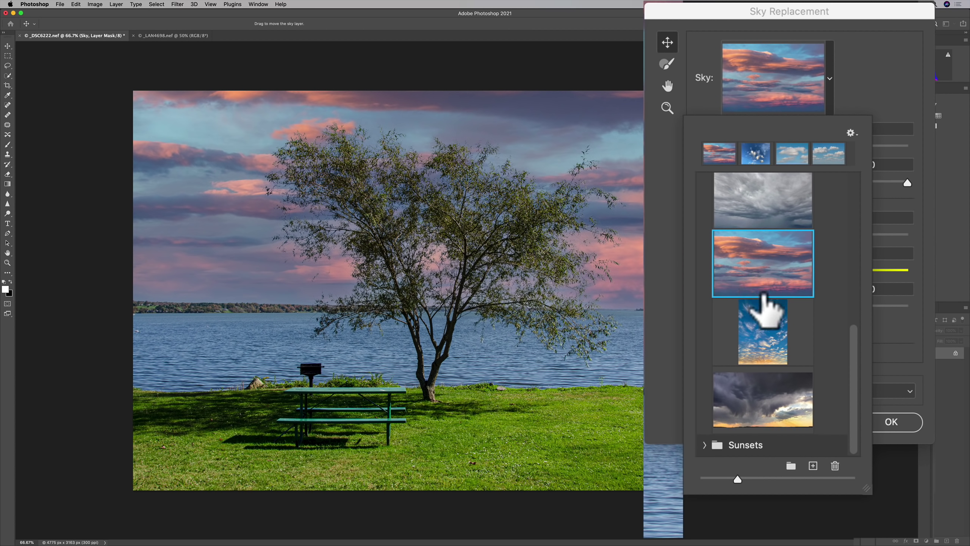
click(761, 412)
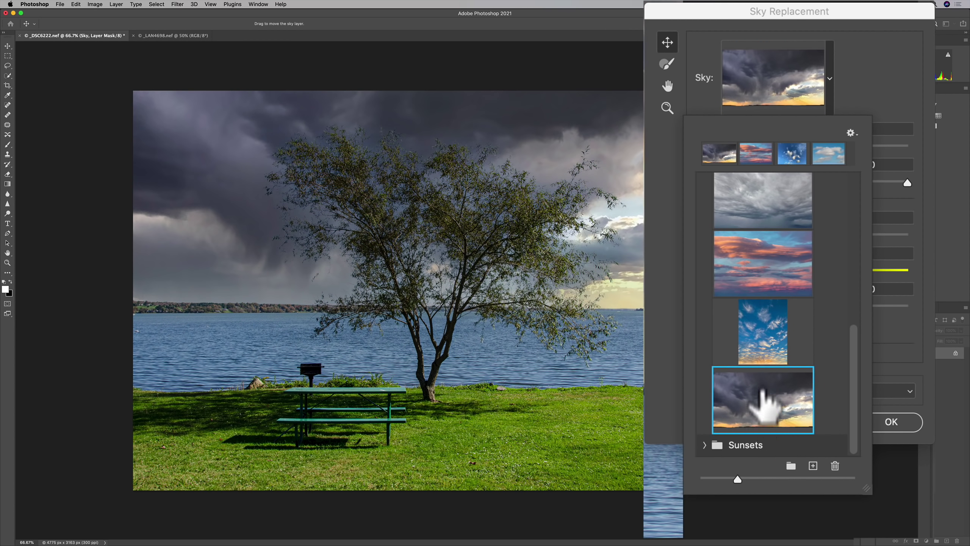
scroll(730, 198, up, 5)
scroll(721, 214, up, 2)
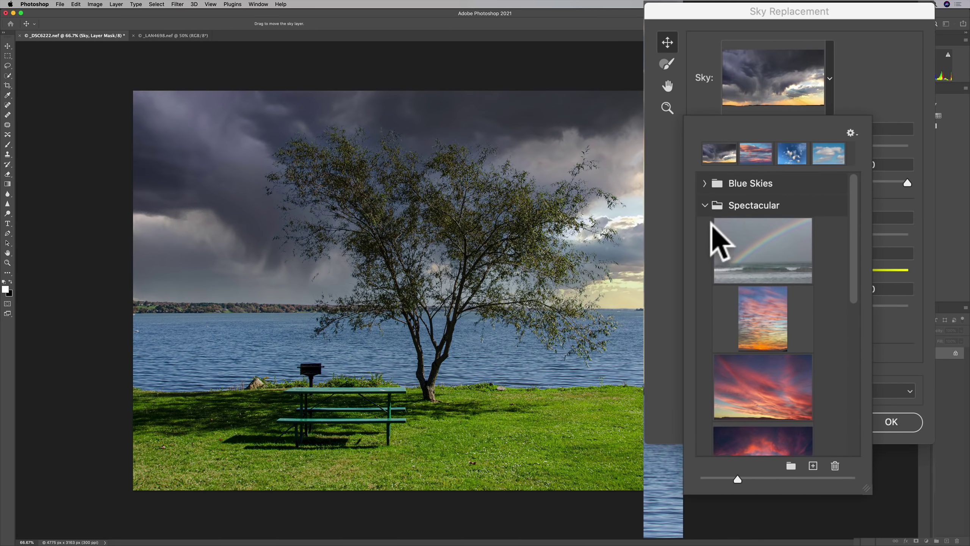
click(704, 205)
Try the sky with small orange clouds and the peach-clouded sky above a treeline from the Sunsets presets
click(704, 227)
scroll(726, 248, down, 1)
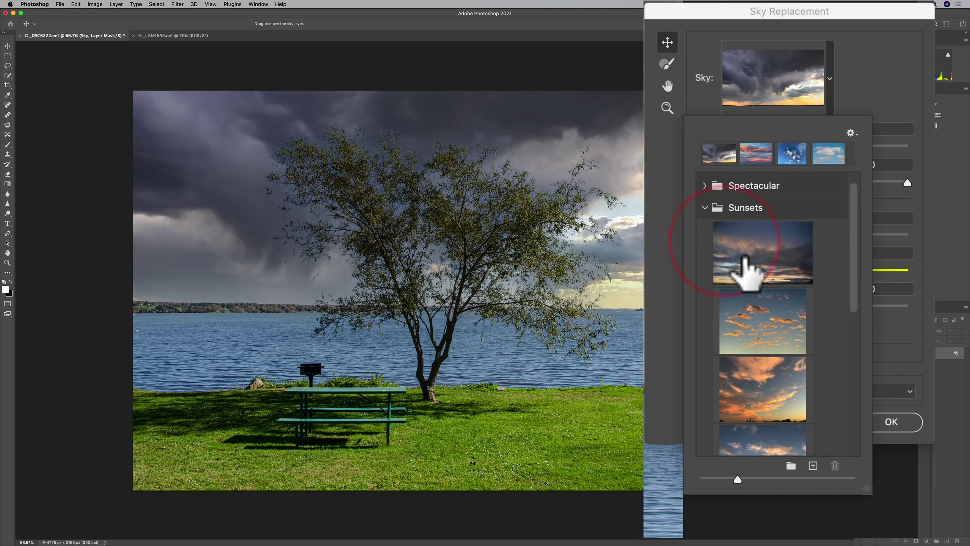
click(759, 325)
scroll(769, 366, down, 3)
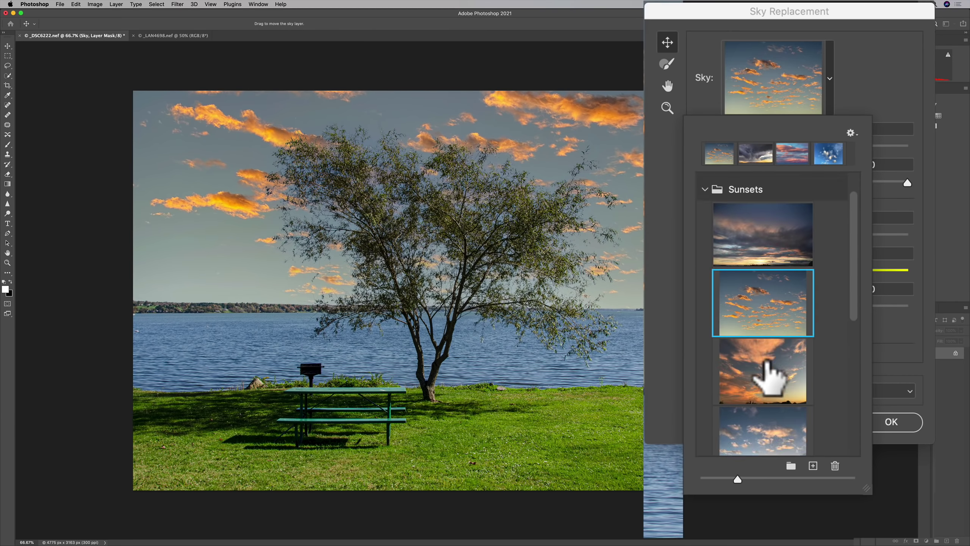
click(763, 350)
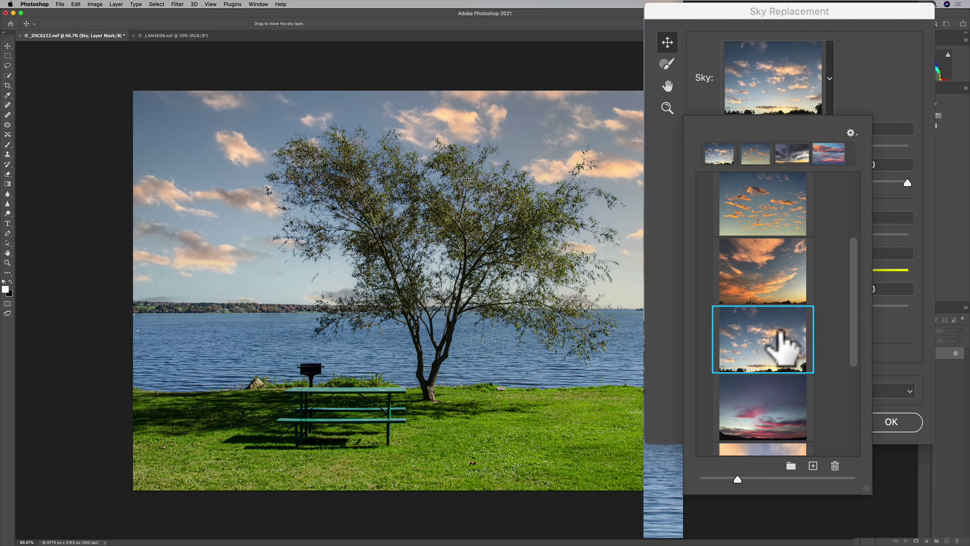
scroll(779, 336, up, 4)
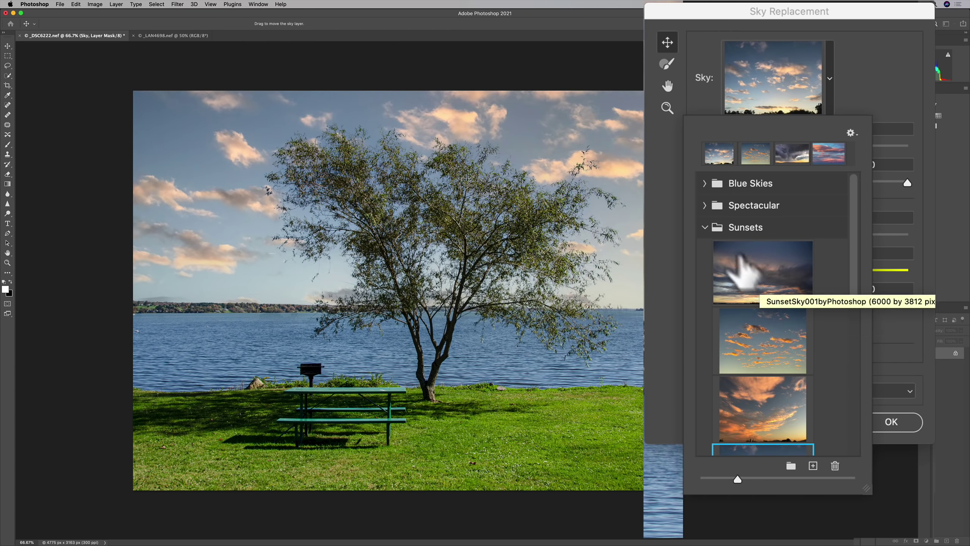
click(705, 227)
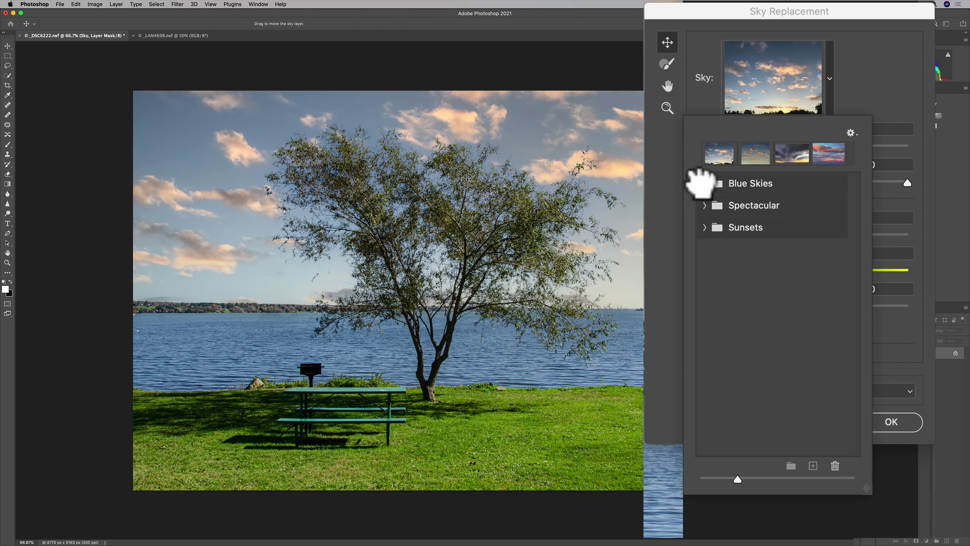
Choose the deep-blue sky with small scattered clouds from the Blue Skies presets and close the sky picker
click(707, 183)
scroll(769, 310, down, 5)
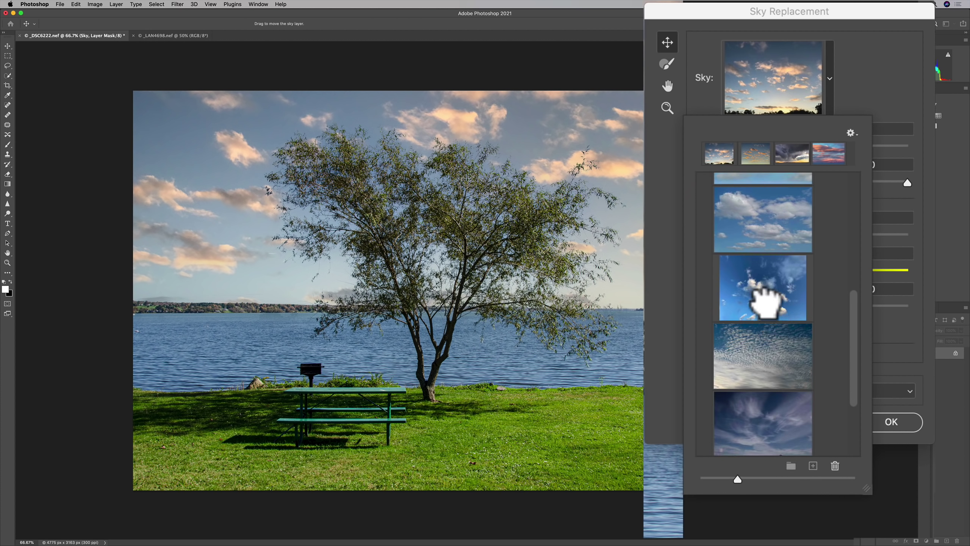
click(769, 310)
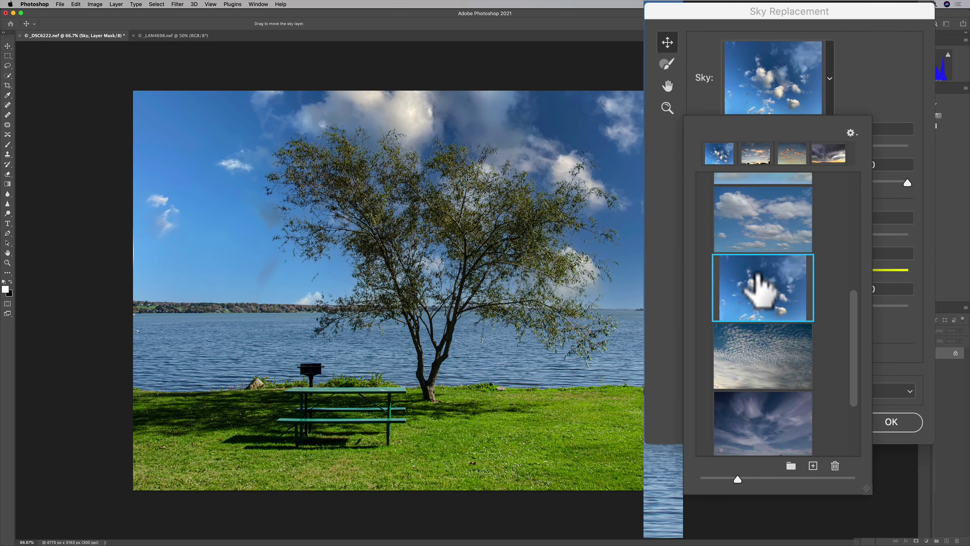
scroll(732, 220, up, 5)
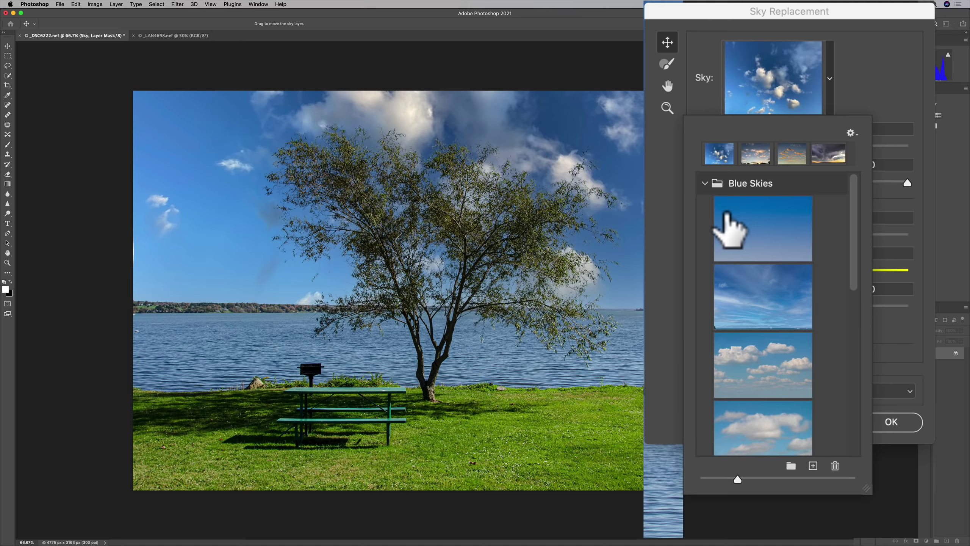
click(704, 182)
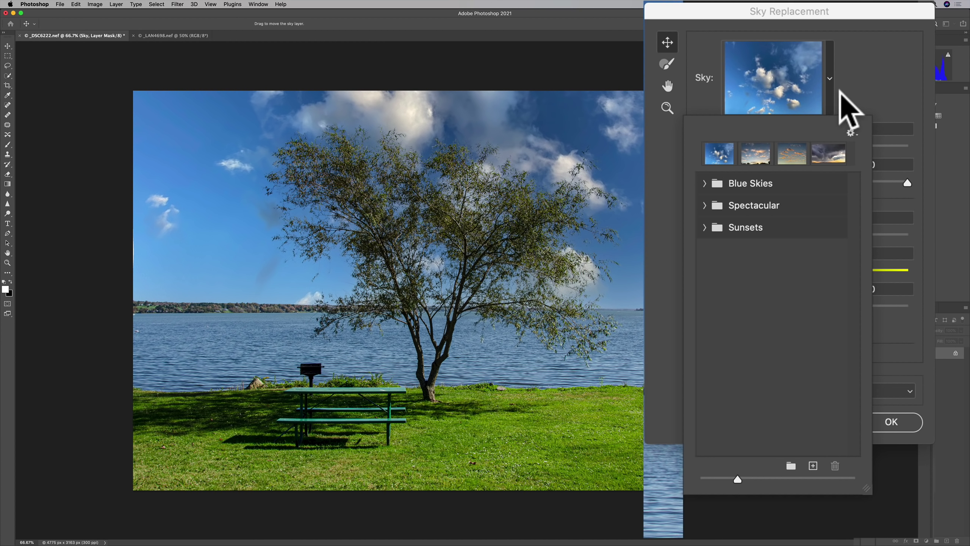
click(830, 87)
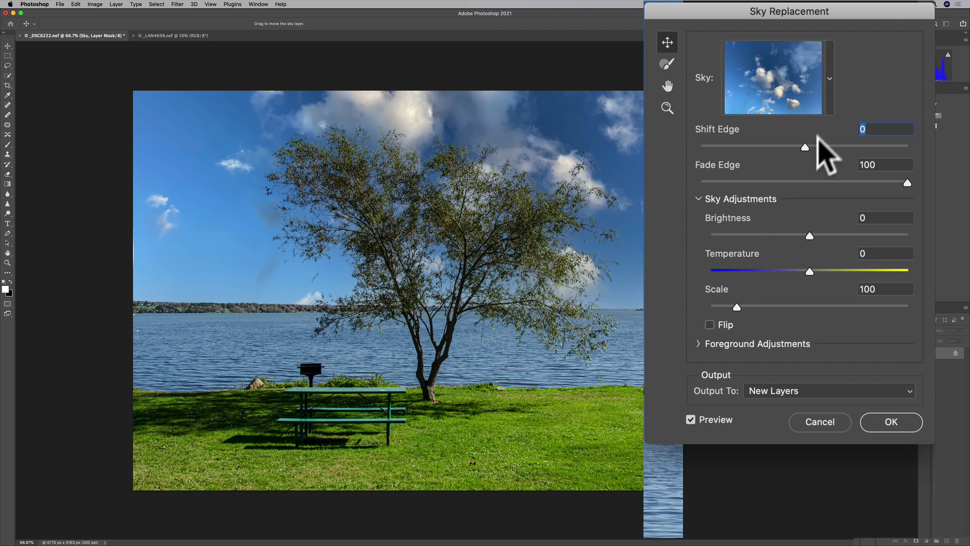
Try Shift Edge at 100 and -100 on the replacement sky, and return it to 0
drag(804, 146, 930, 145)
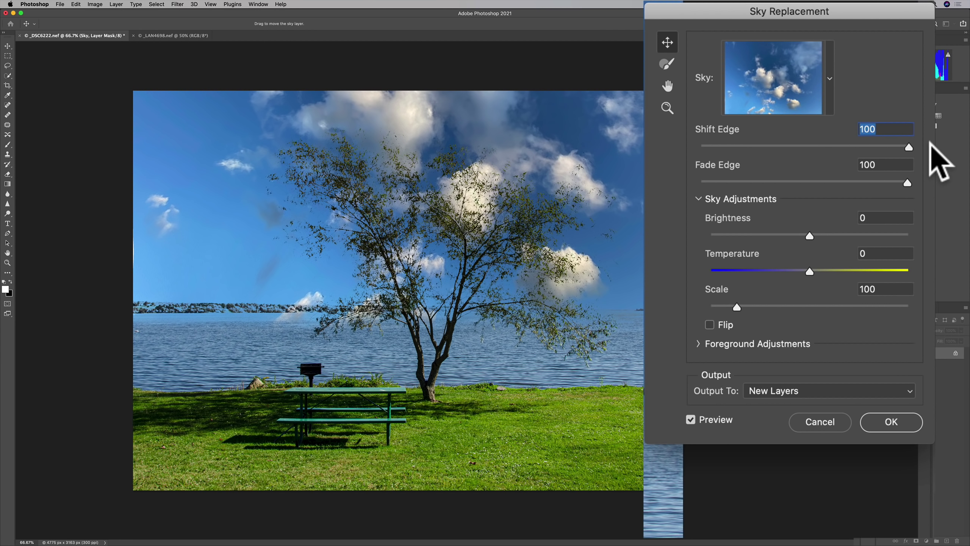
drag(930, 145, 698, 146)
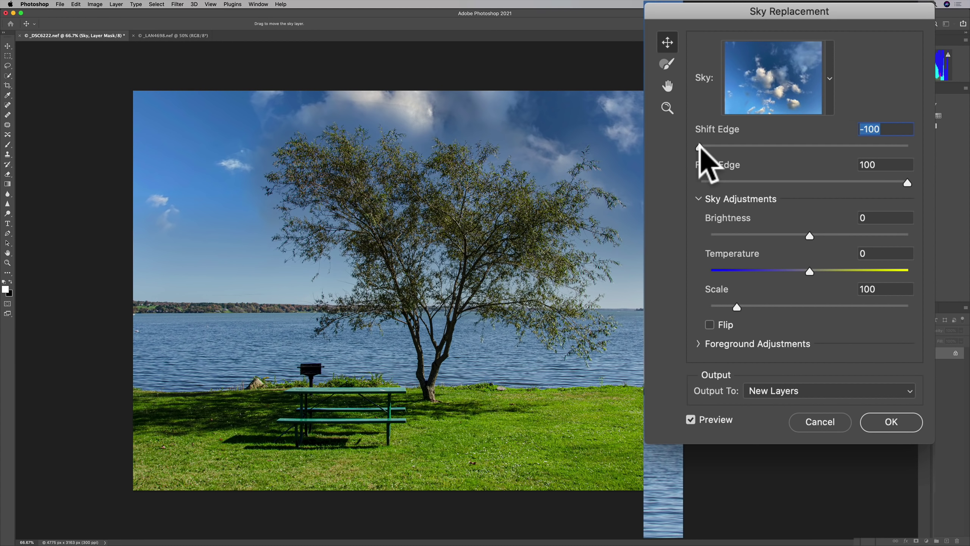
click(699, 145)
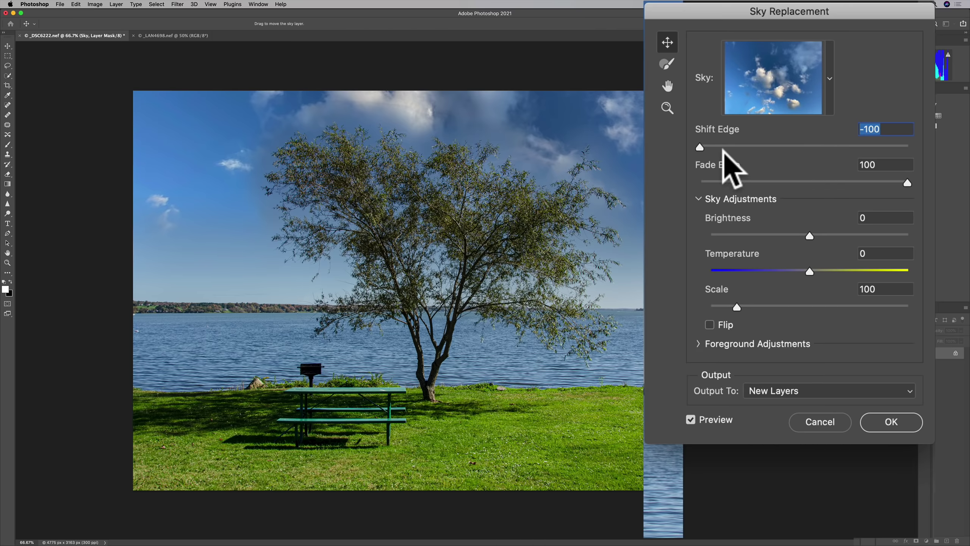
click(702, 146)
drag(700, 147, 808, 149)
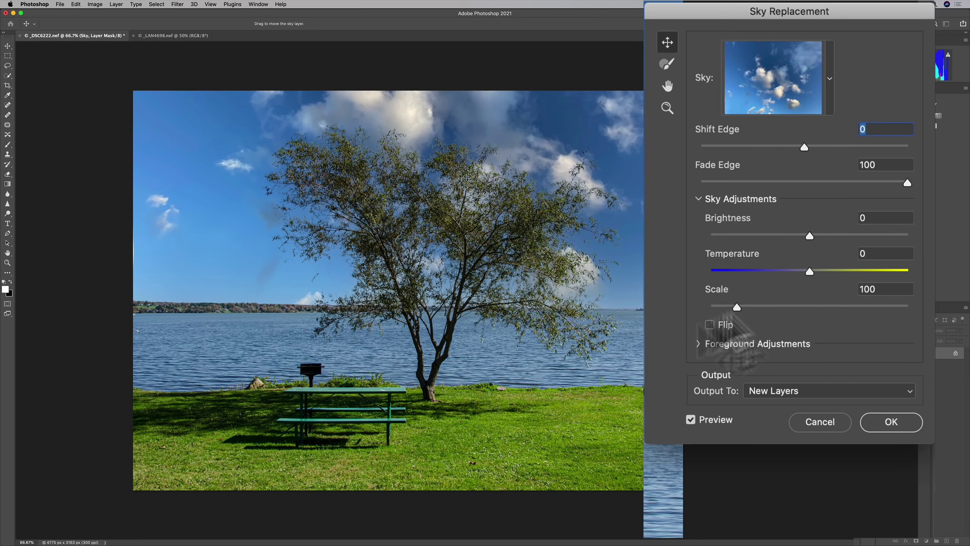
Keep Fade Edge at 100 and set the sky's Brightness to 71 and Temperature to 21
drag(908, 183, 927, 180)
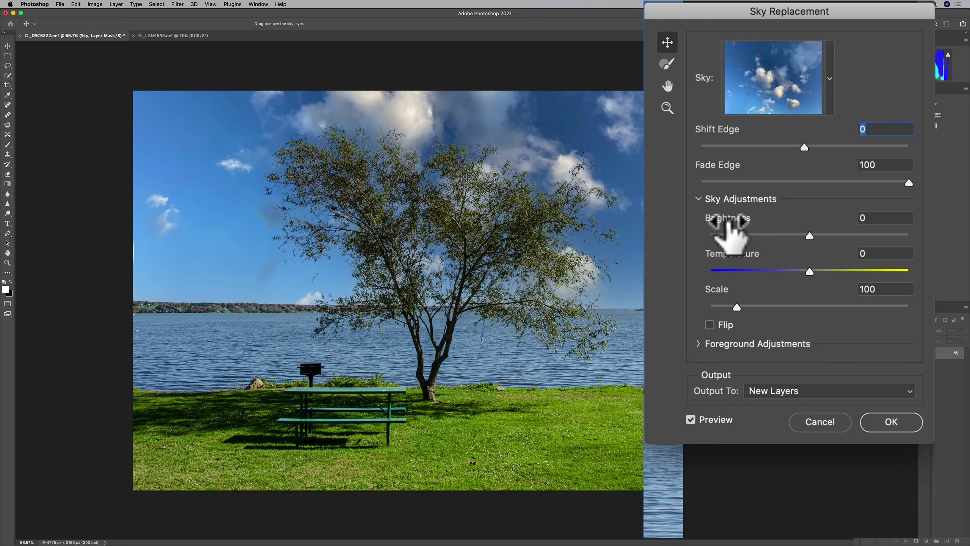
drag(809, 236, 879, 235)
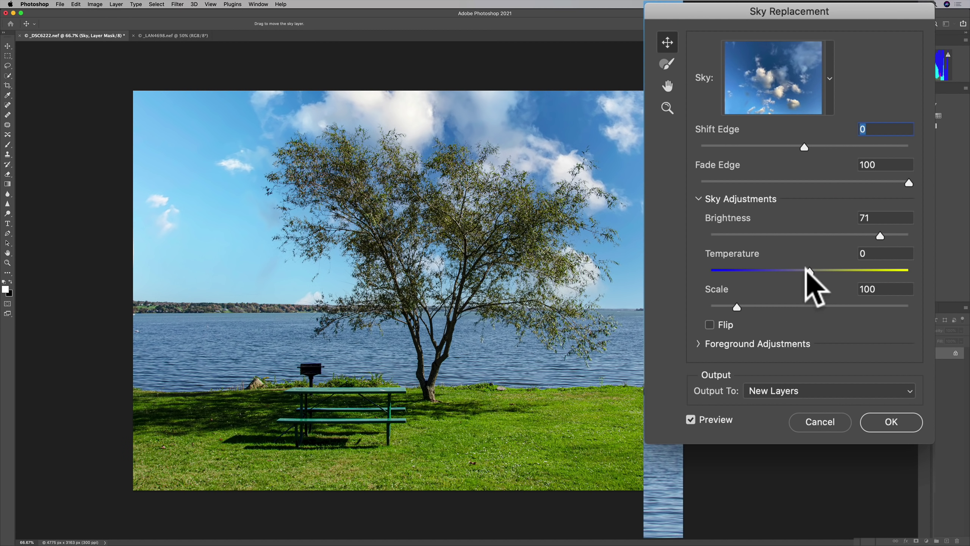
drag(809, 271, 830, 271)
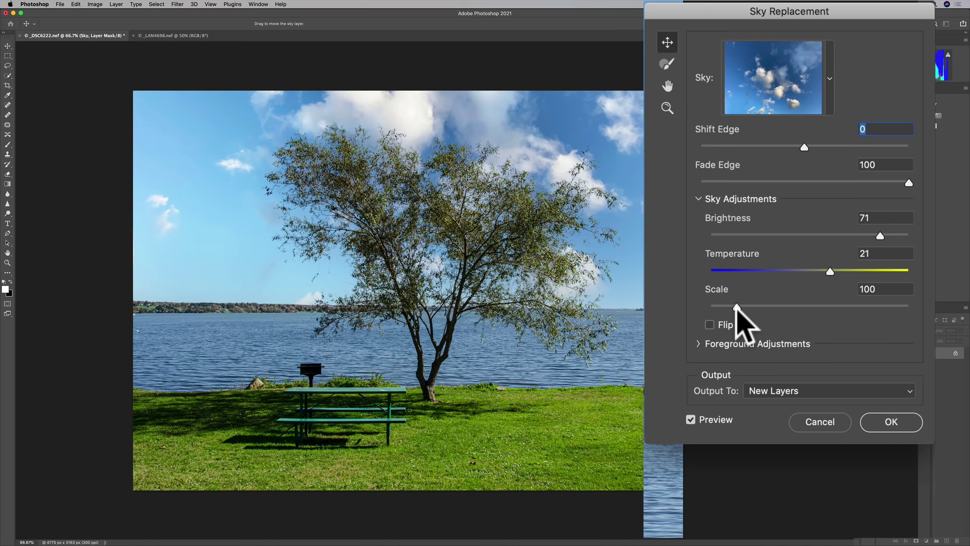
Try the sky's Scale at 50, set it to 101, and preview the sky flipped horizontally before turning Flip off
drag(736, 306, 693, 307)
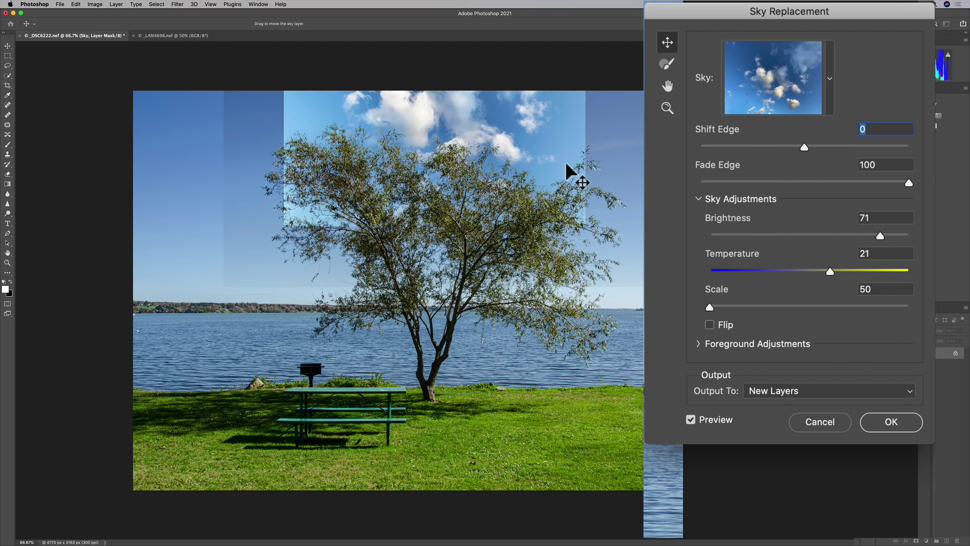
drag(710, 307, 738, 306)
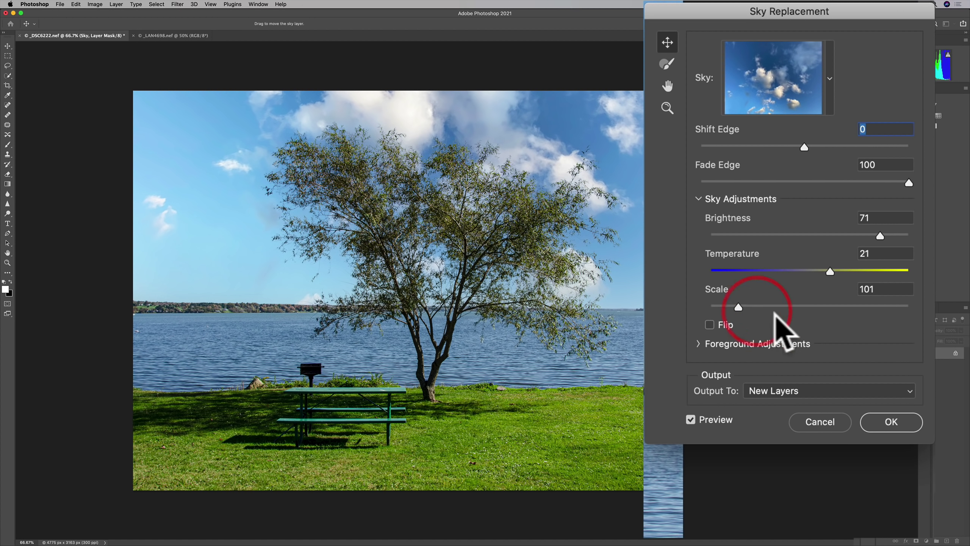
click(709, 325)
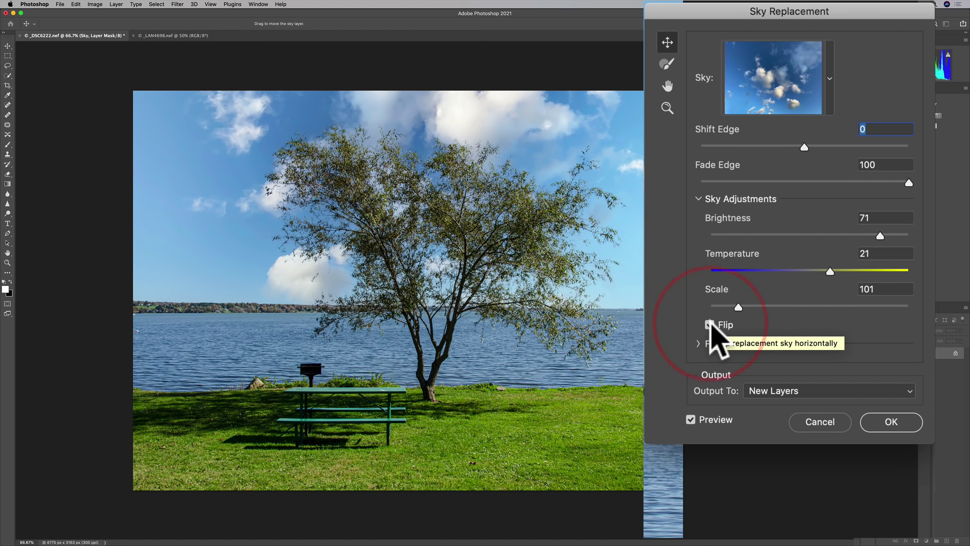
click(709, 324)
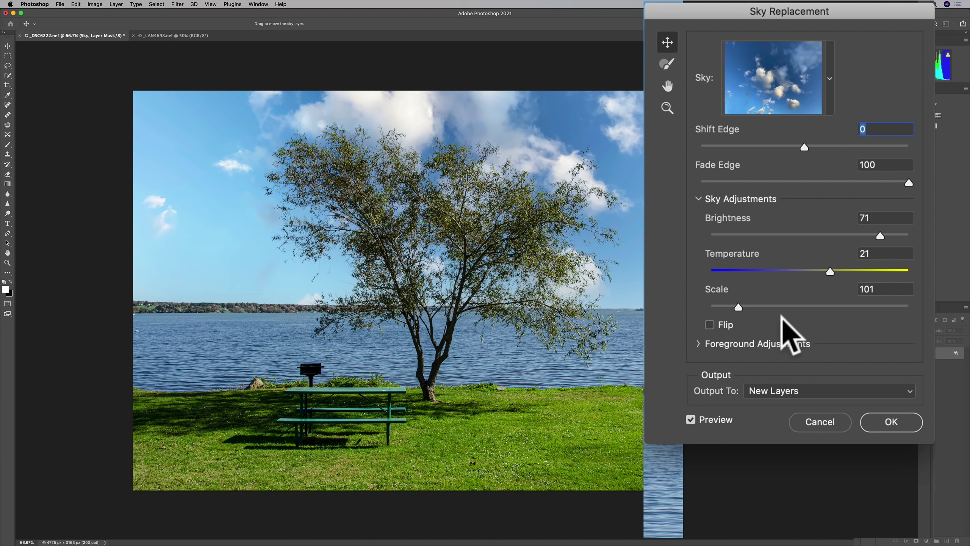
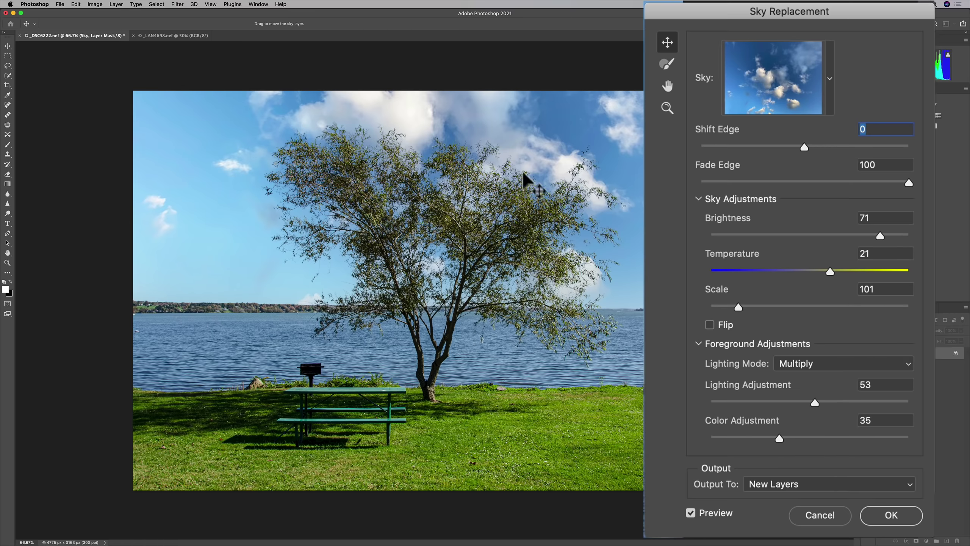
Try the Screen lighting mode on the foreground, and return it to Multiply
click(821, 363)
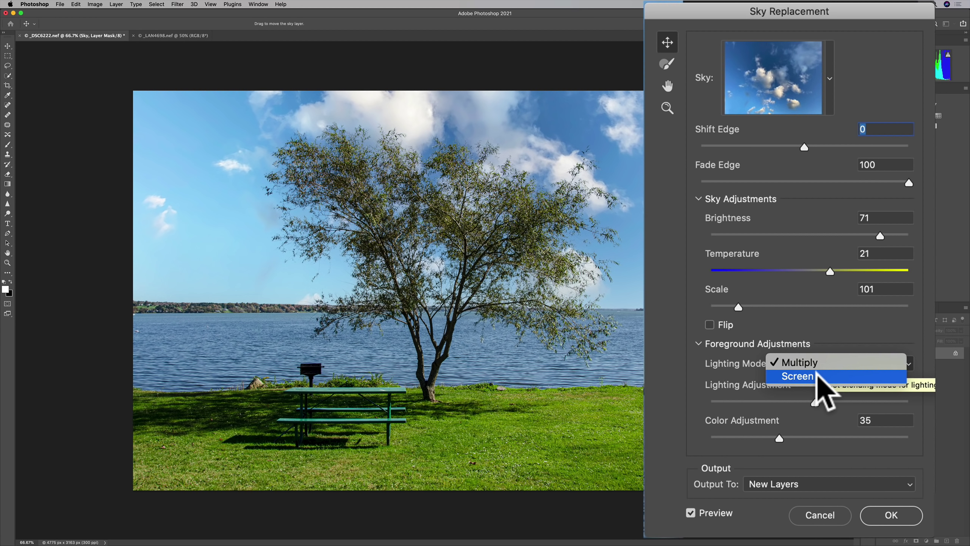
click(818, 375)
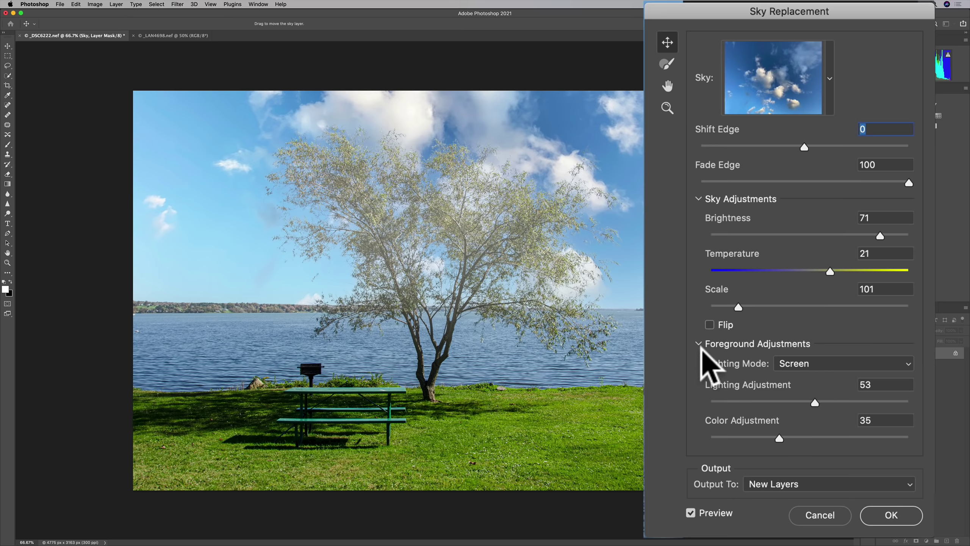
click(805, 360)
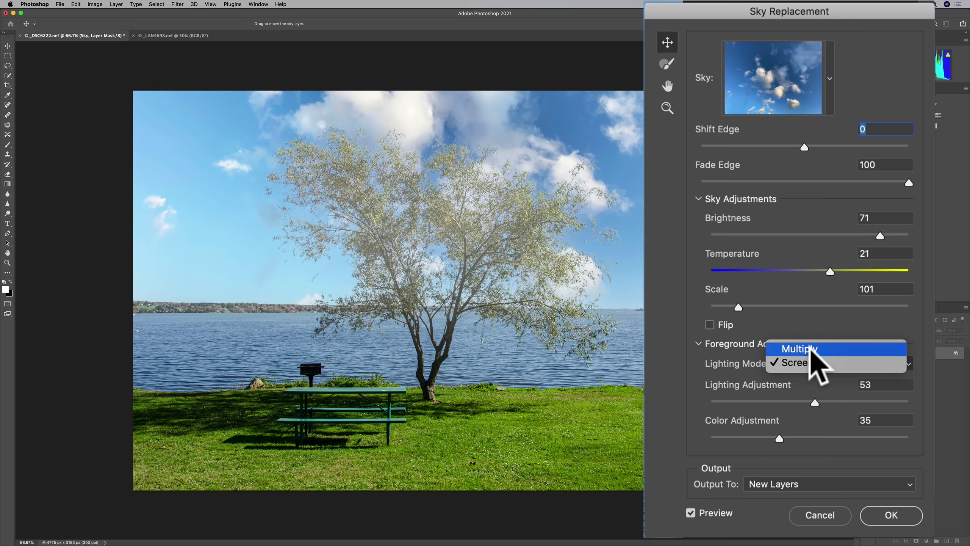
click(809, 348)
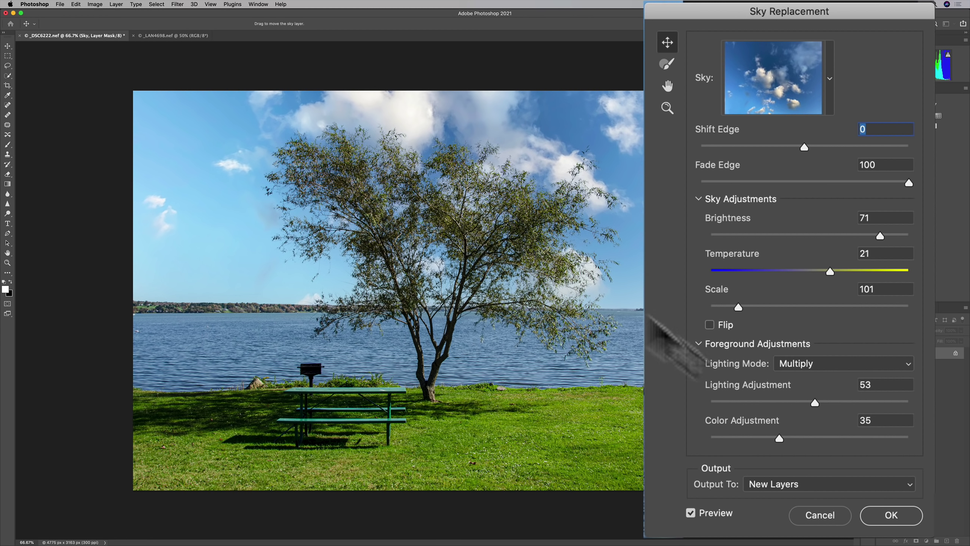
Set the foreground's Lighting Adjustment to 0, try Color Adjustment at 100 and 0, and set it to 30
drag(815, 401, 684, 404)
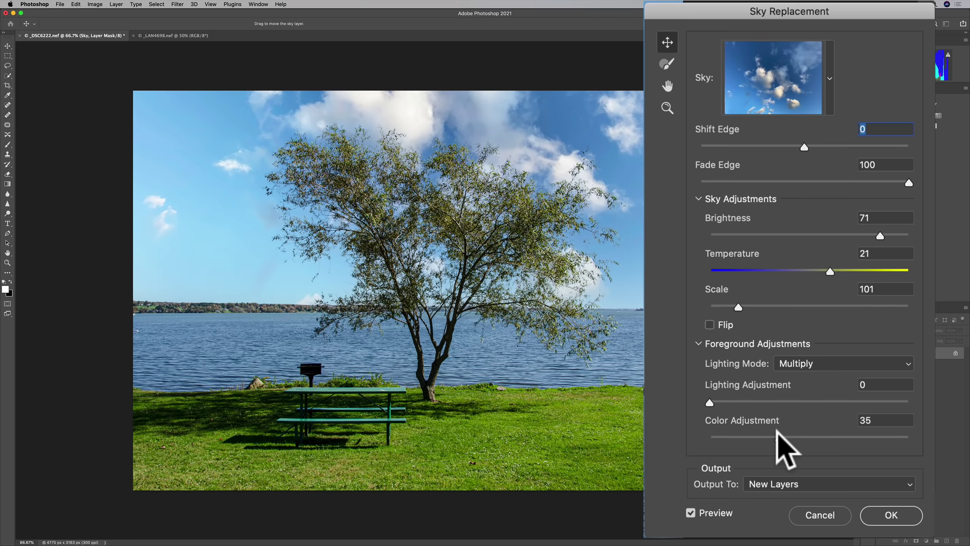
drag(777, 430, 915, 429)
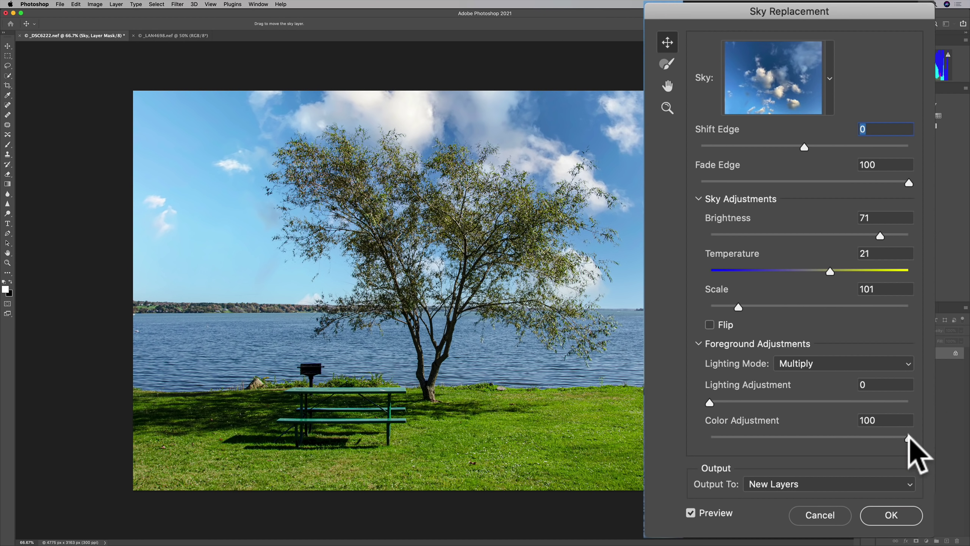
drag(909, 437, 705, 440)
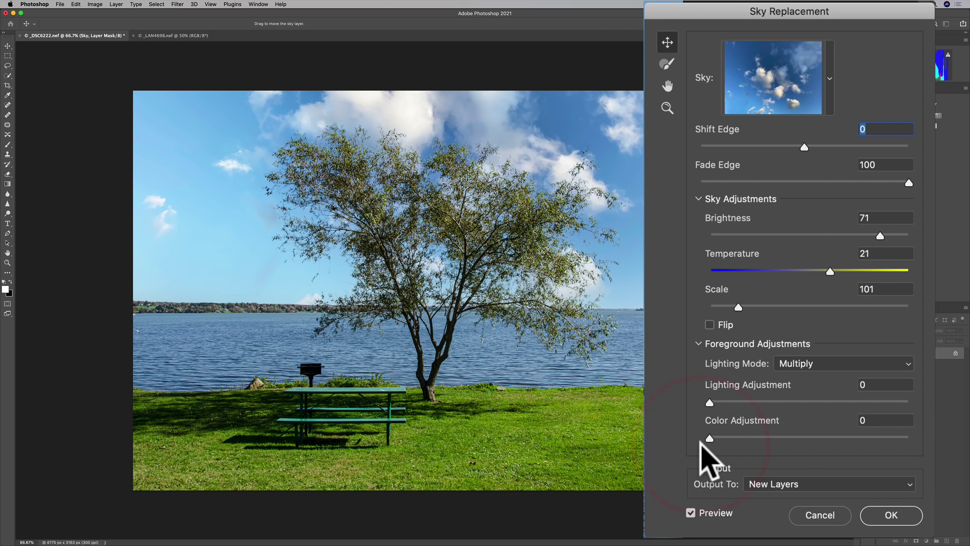
click(773, 437)
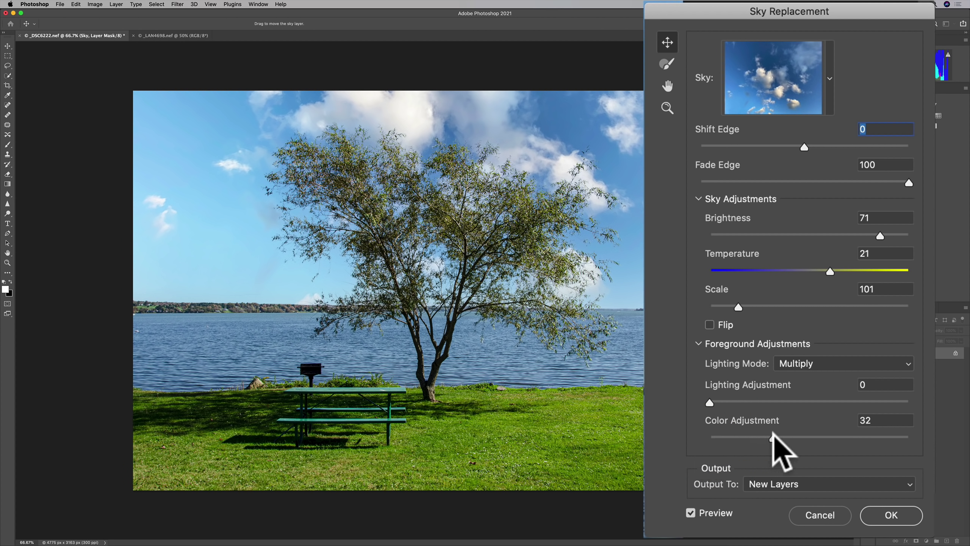
drag(773, 436, 769, 435)
click(770, 437)
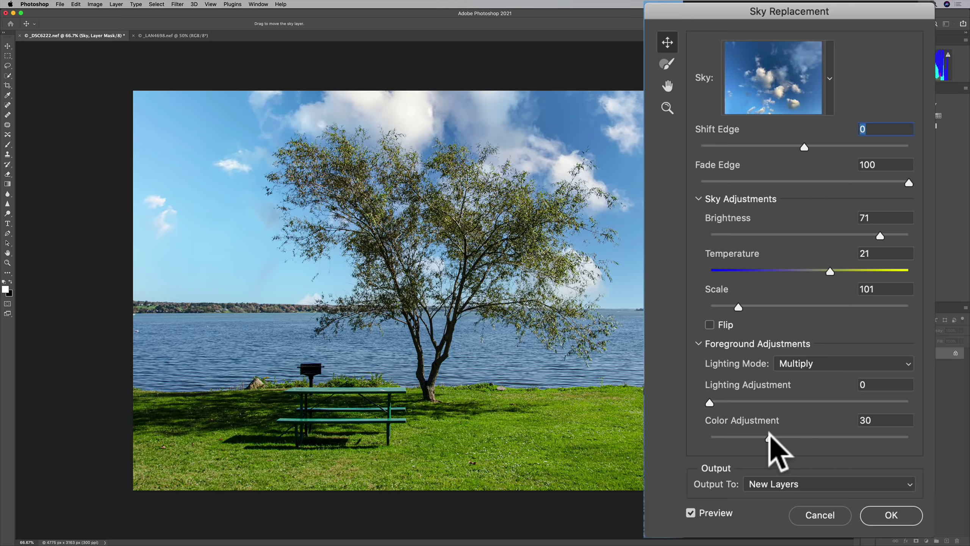
Keep the output as New Layers, apply the sky replacement, and collapse and re-expand the Sky Replacement Group
click(808, 480)
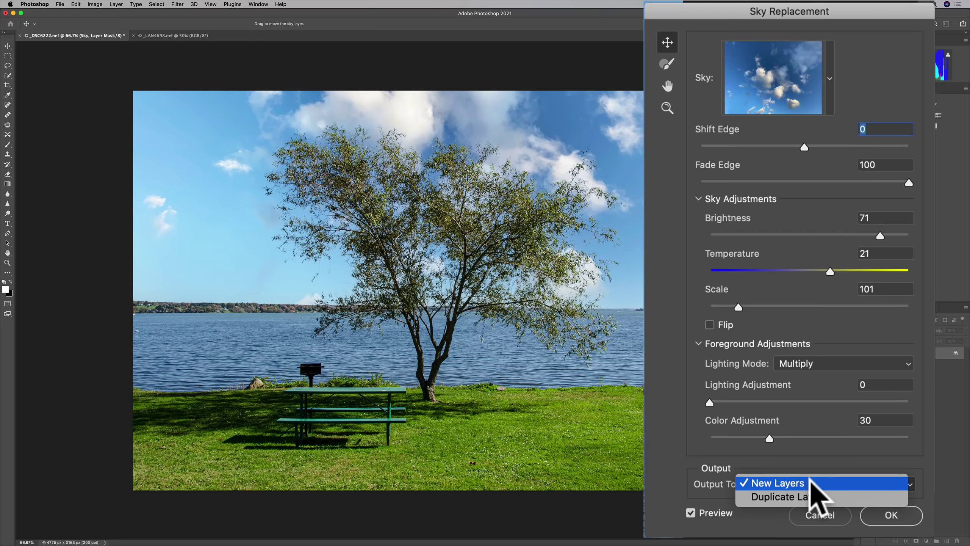
click(808, 482)
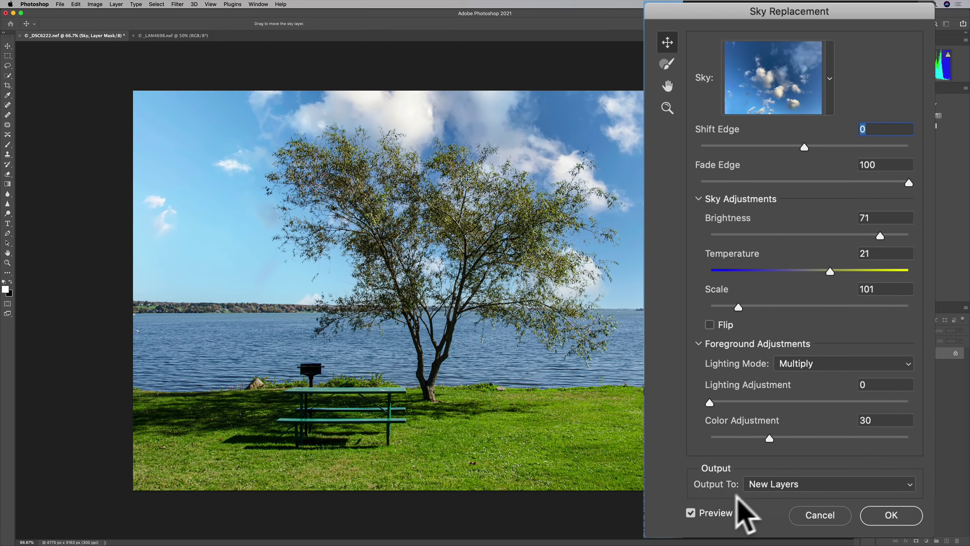
click(891, 515)
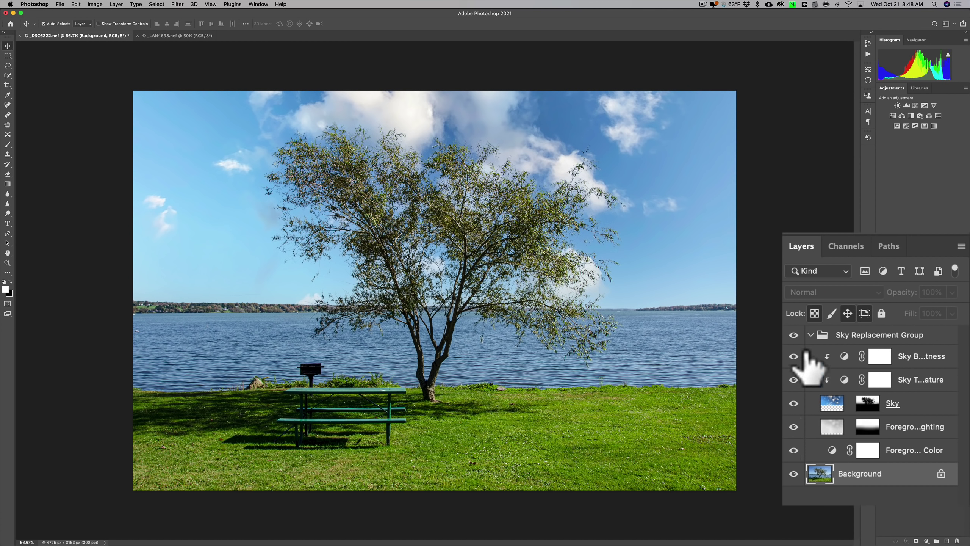
click(810, 334)
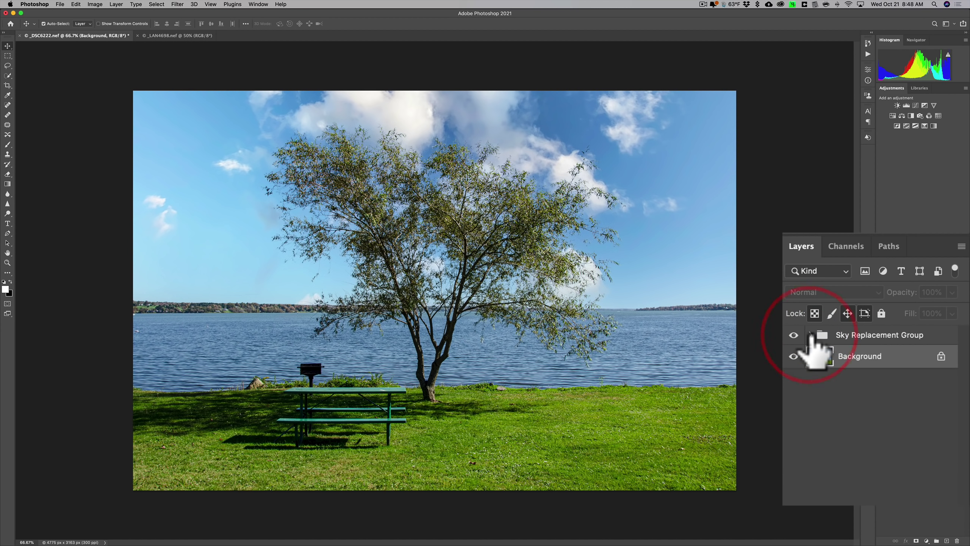
click(811, 335)
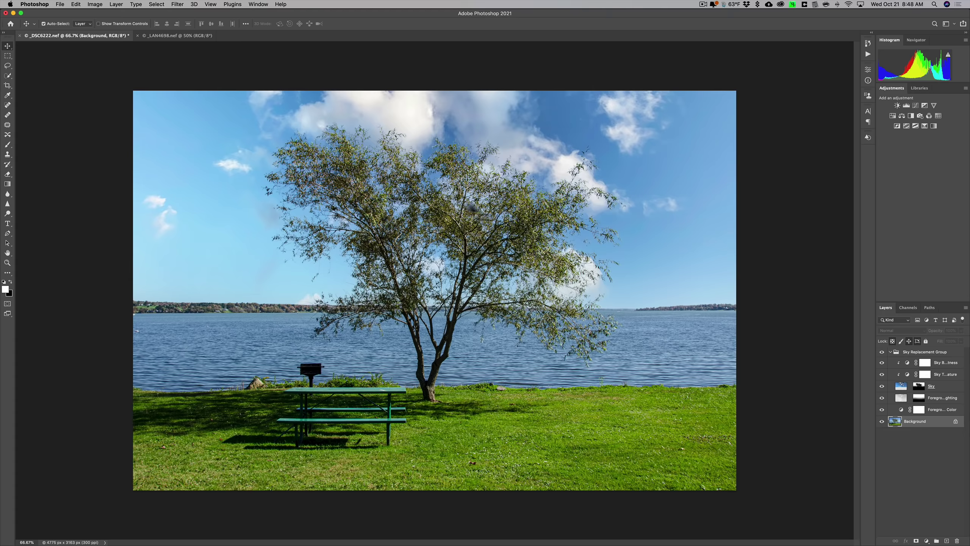
Switch to the lighthouse photo _LAN4698.nef and start Sky Replacement on it
click(173, 35)
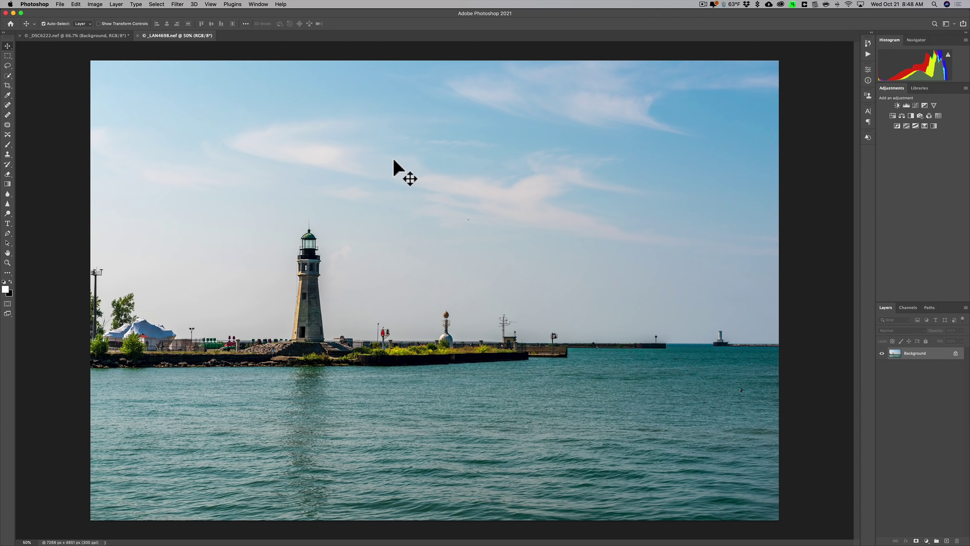
click(76, 4)
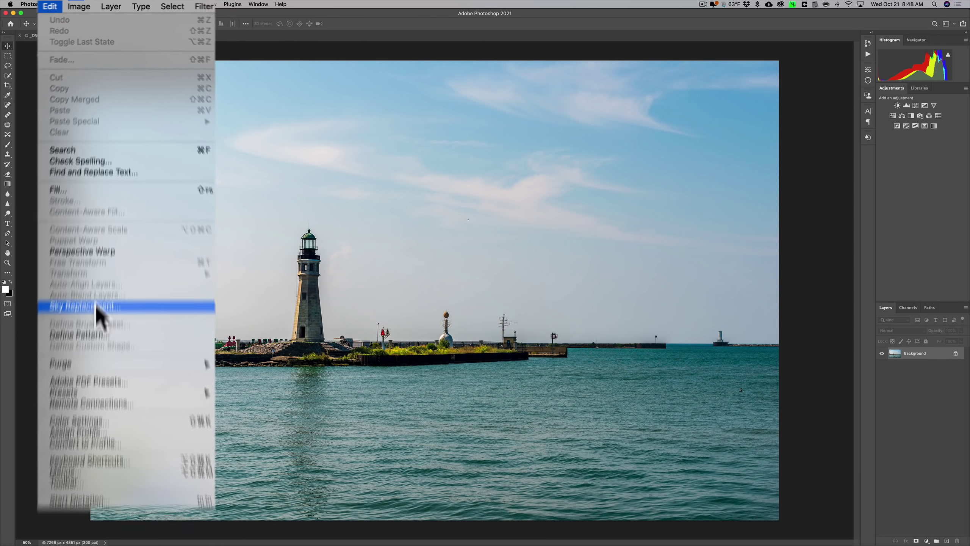
click(98, 398)
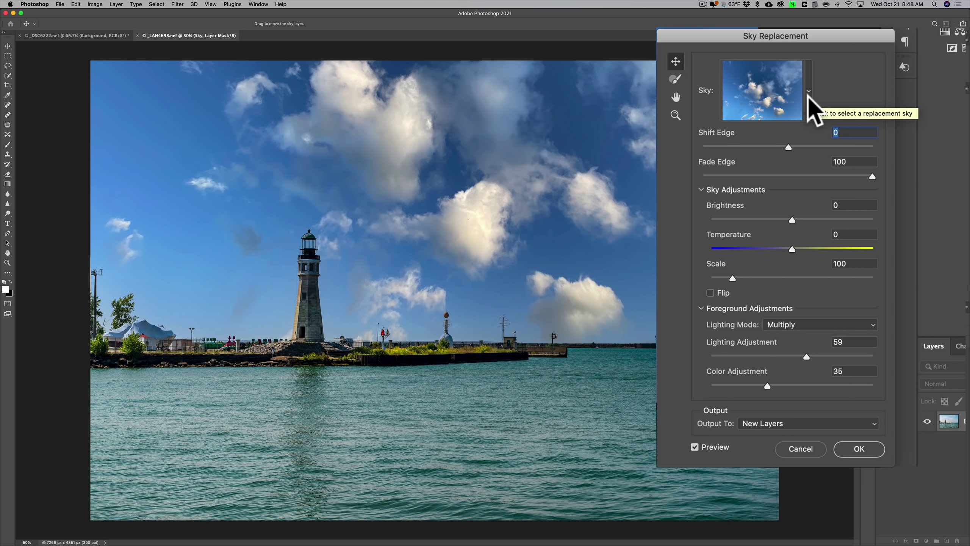
Import Sky-1.jpg from the Sky Replacement folder as a new sky preset, keeping the name Sky-1
click(809, 96)
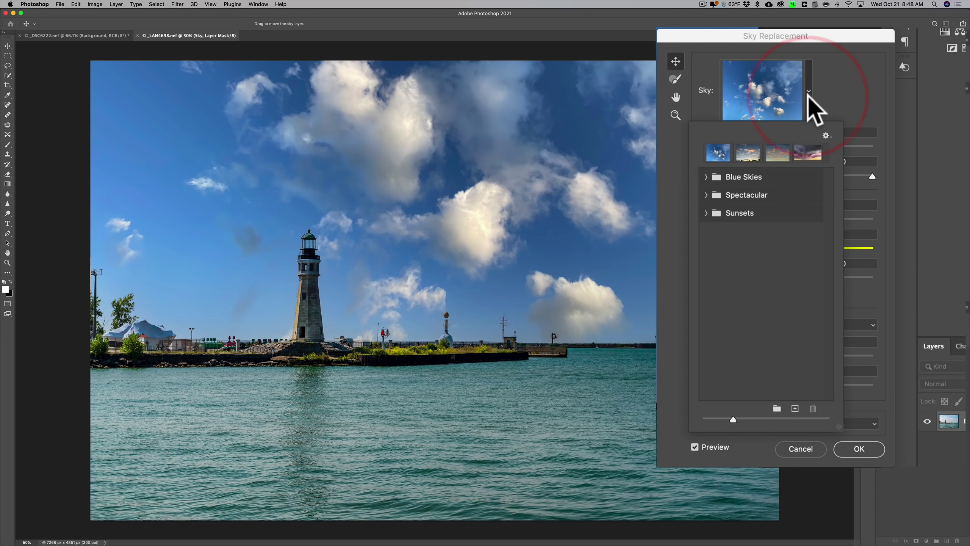
click(826, 135)
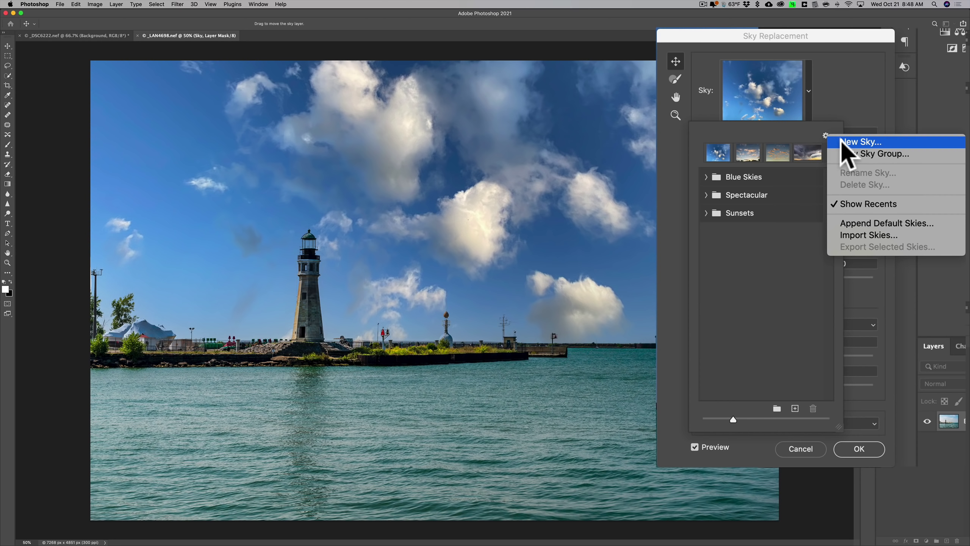
click(843, 143)
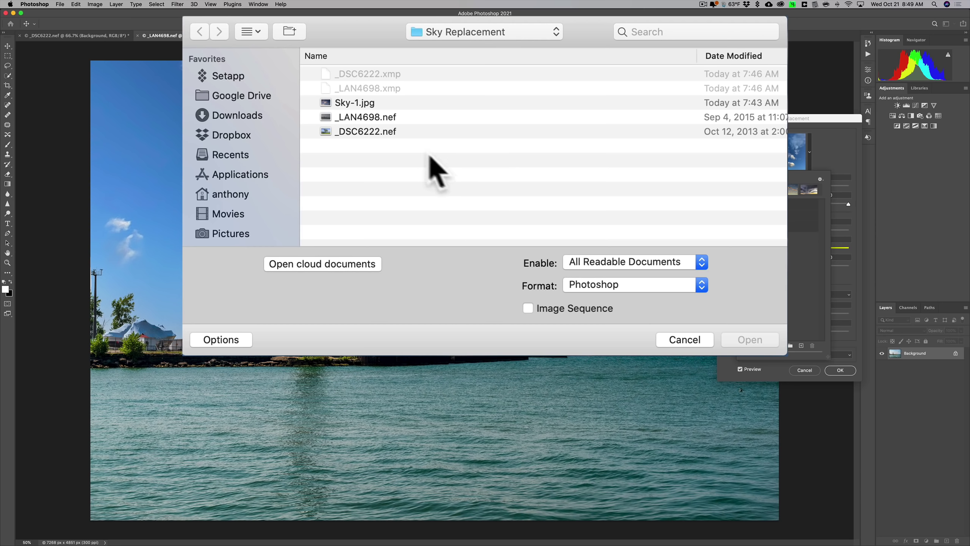
click(354, 103)
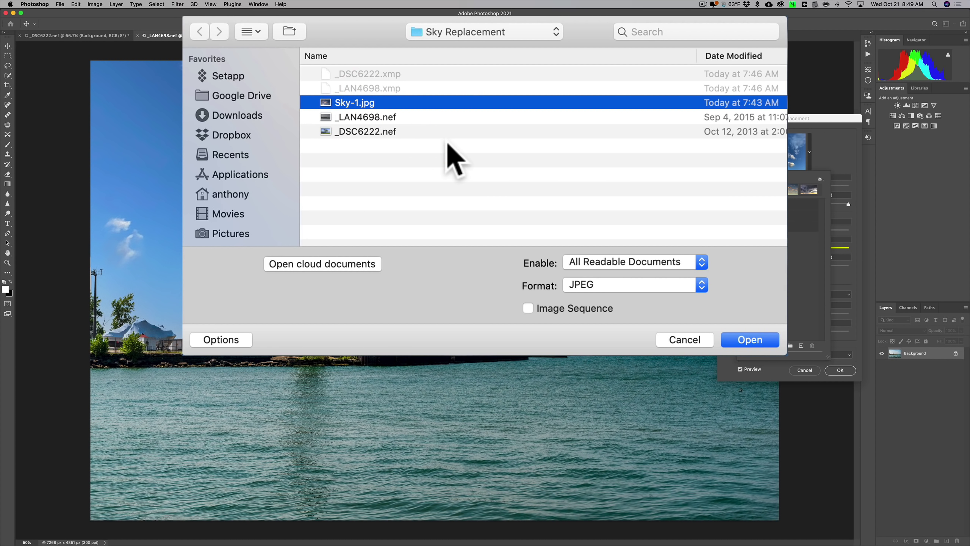
click(737, 339)
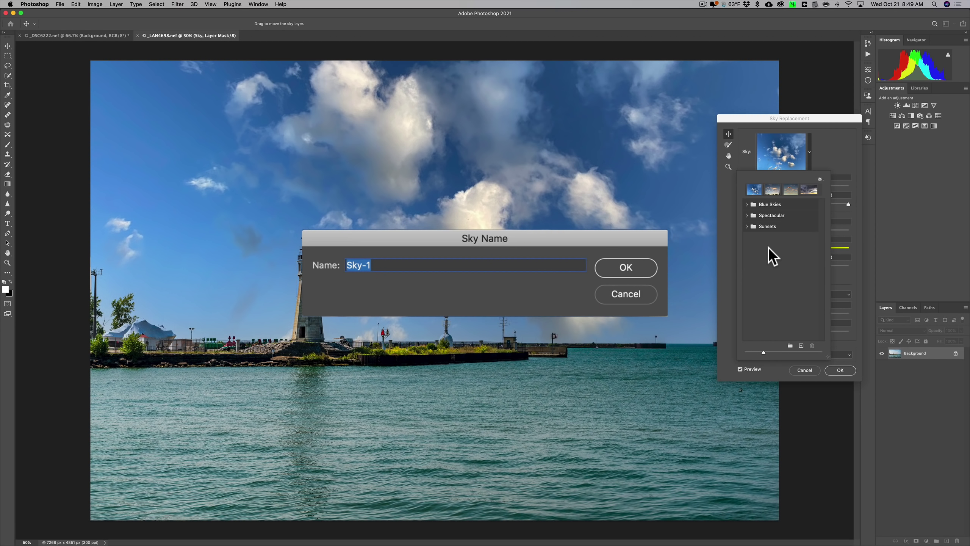
click(611, 268)
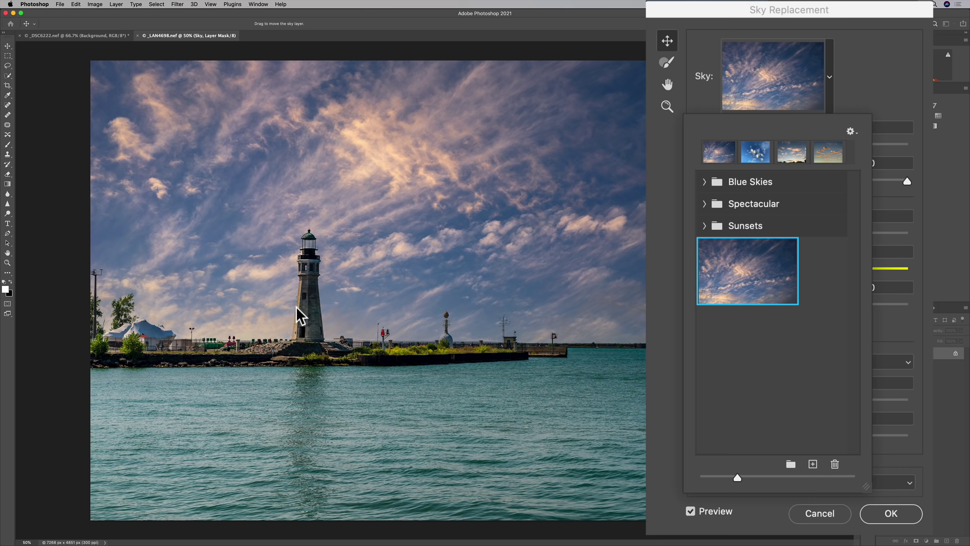
Create a sky group named My Skies, move the imported sky into it, and leave the group expanded
click(789, 463)
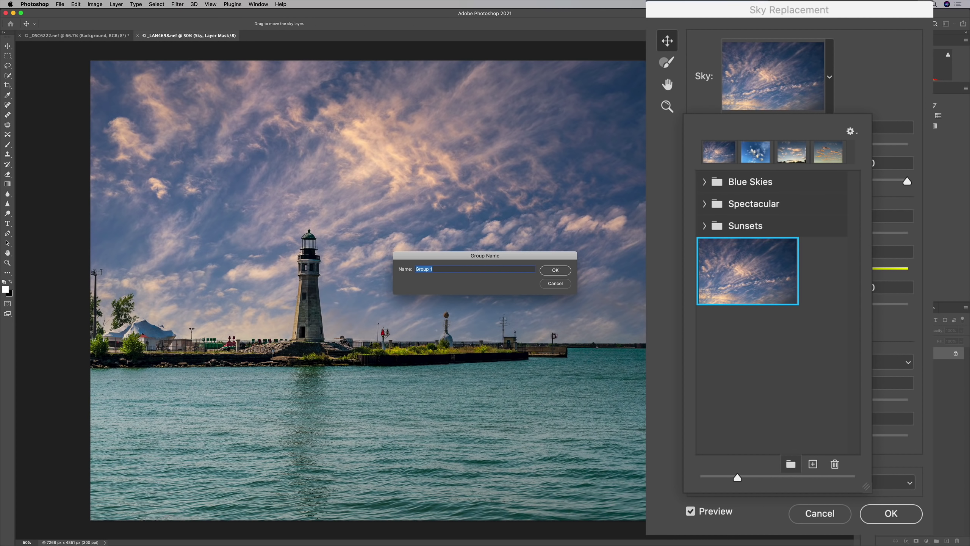
text(My )
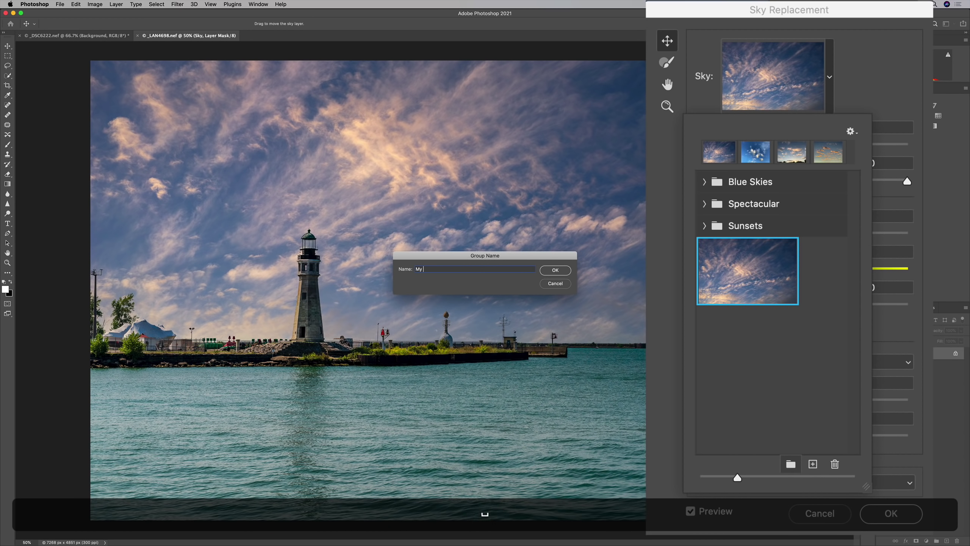
text(Skies)
click(554, 270)
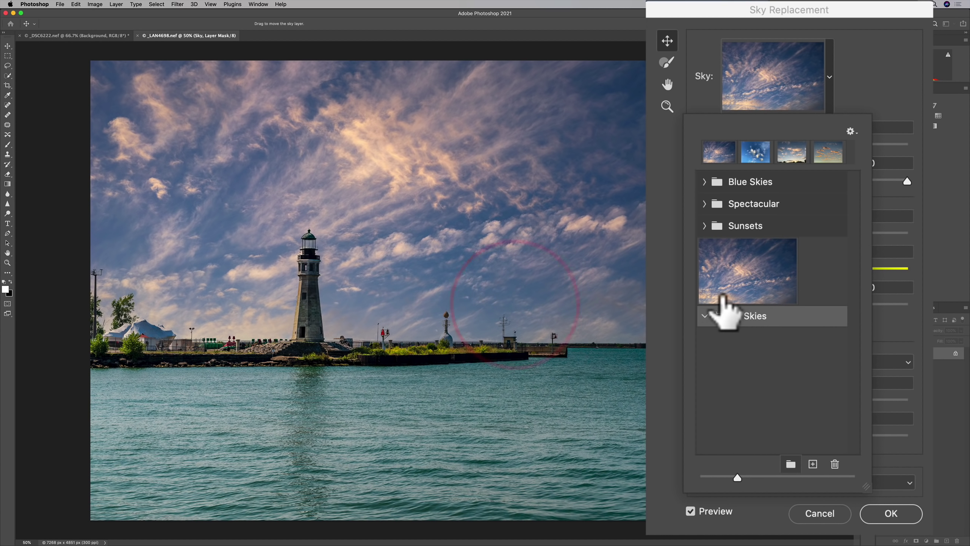
drag(727, 274, 736, 314)
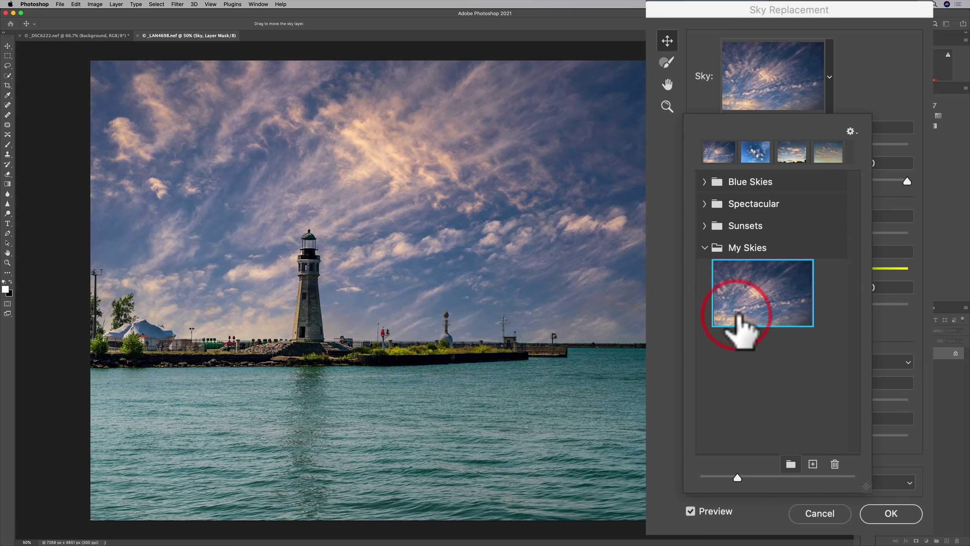
click(704, 247)
click(704, 248)
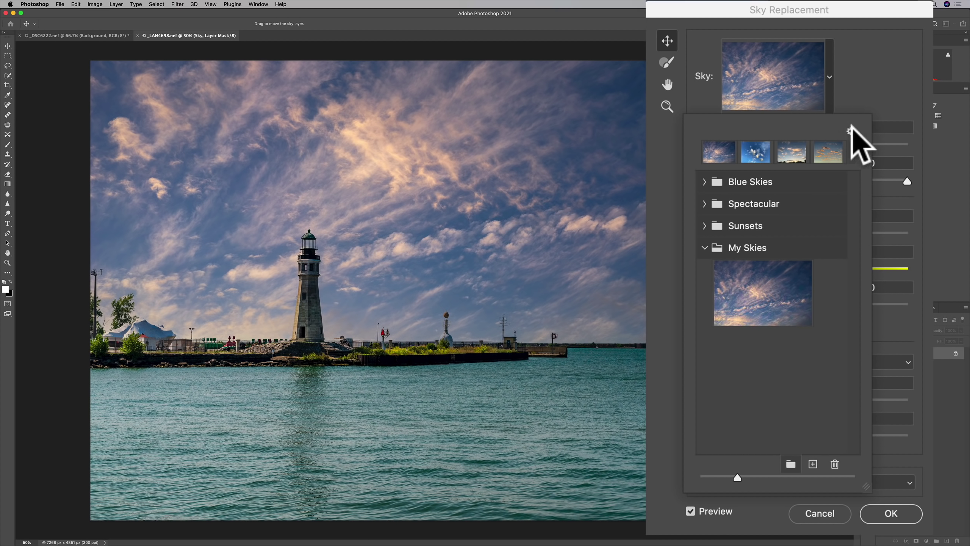
Open the file browser for adding another sky, cancel it, and select the imported sky in My Skies
click(813, 463)
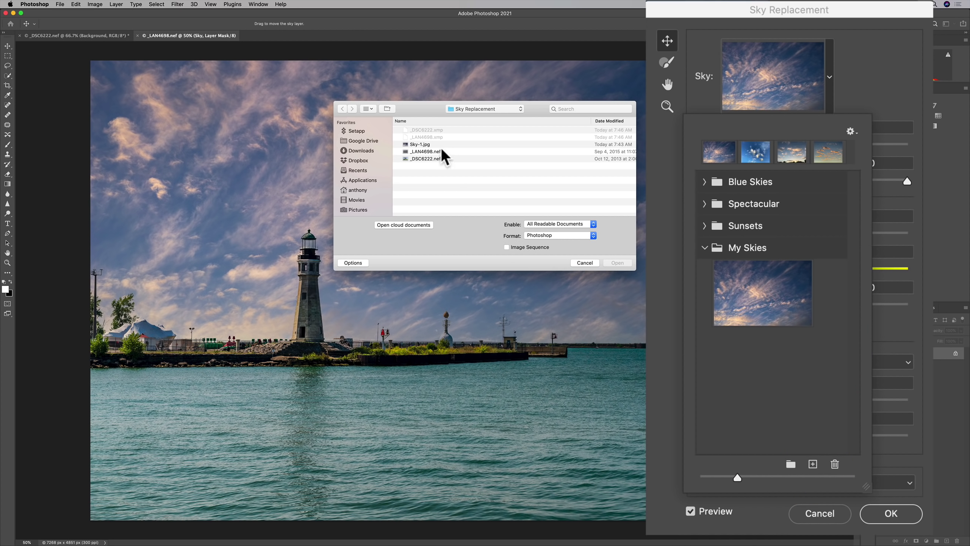
click(589, 263)
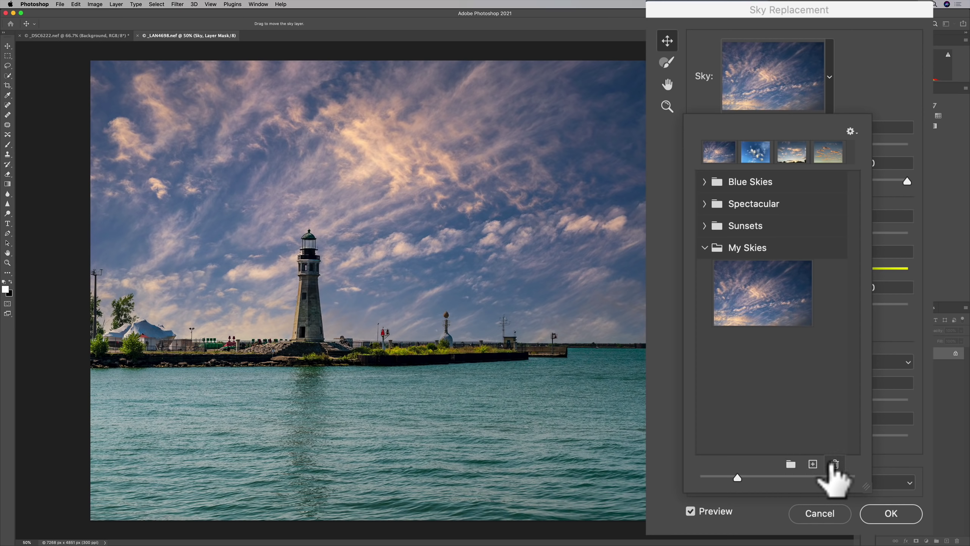
click(751, 296)
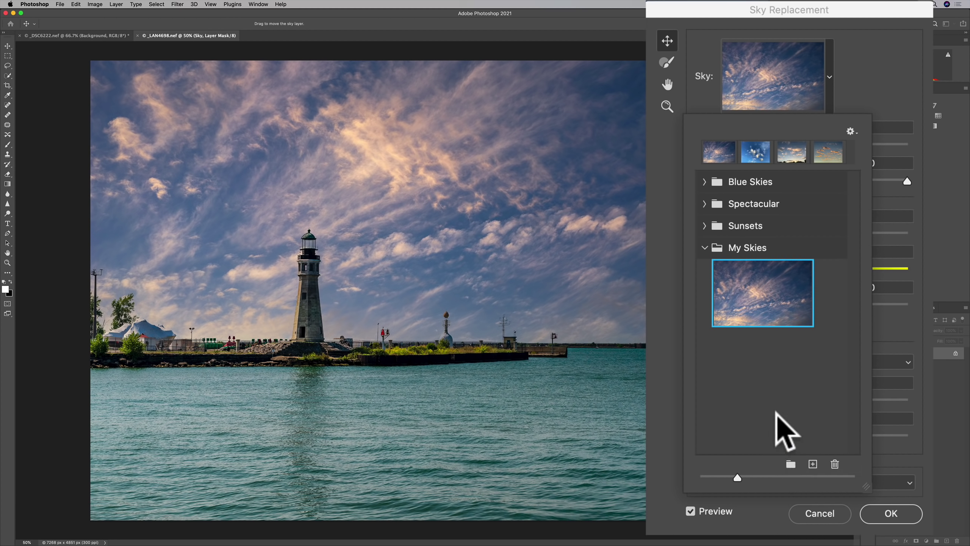
Expand the Blue Skies group, look through its presets, and enlarge the sky thumbnails slightly
click(705, 183)
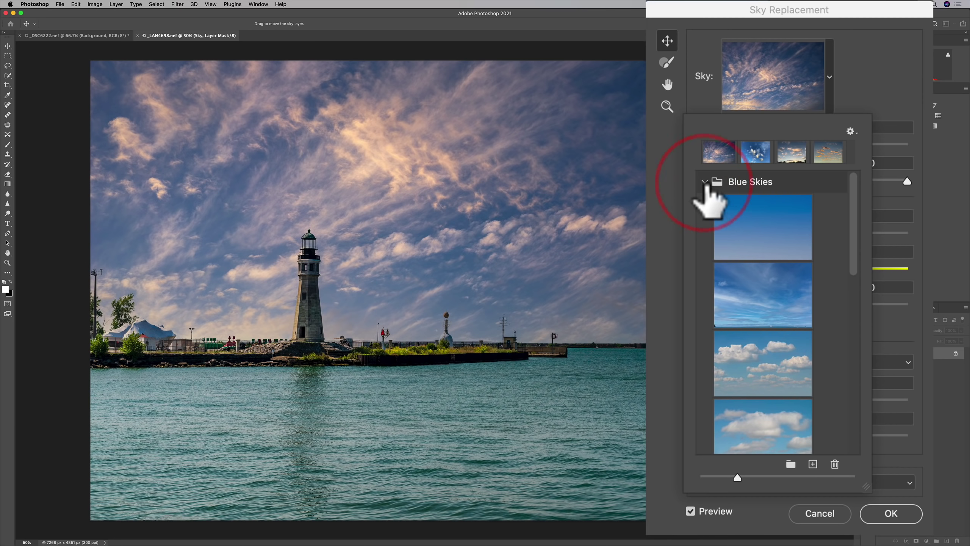
scroll(776, 372, down, 10)
scroll(779, 363, up, 5)
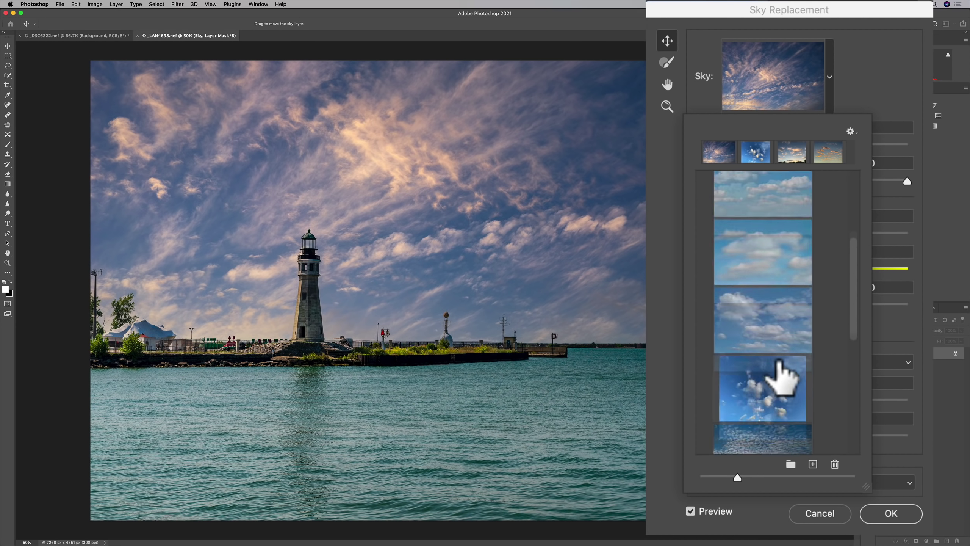
scroll(779, 367, up, 5)
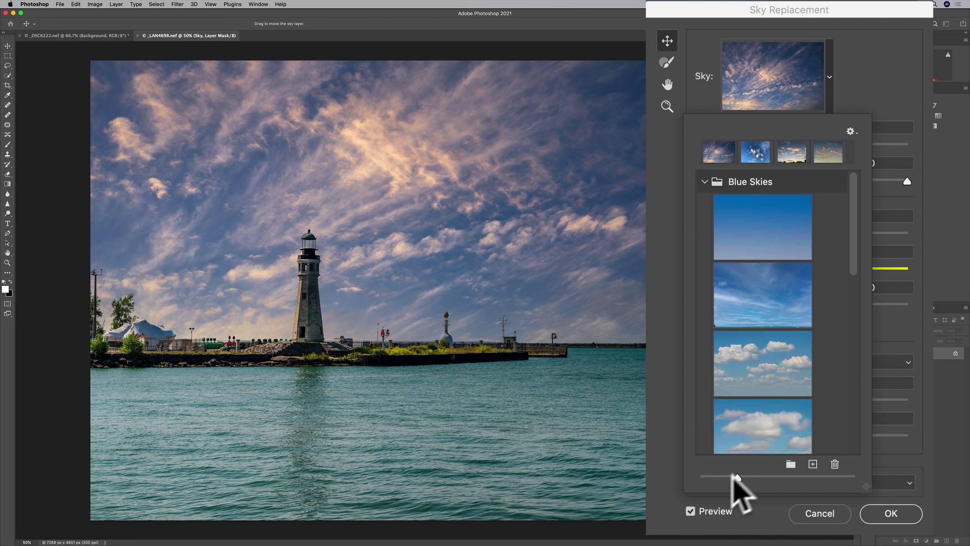
drag(734, 473, 755, 473)
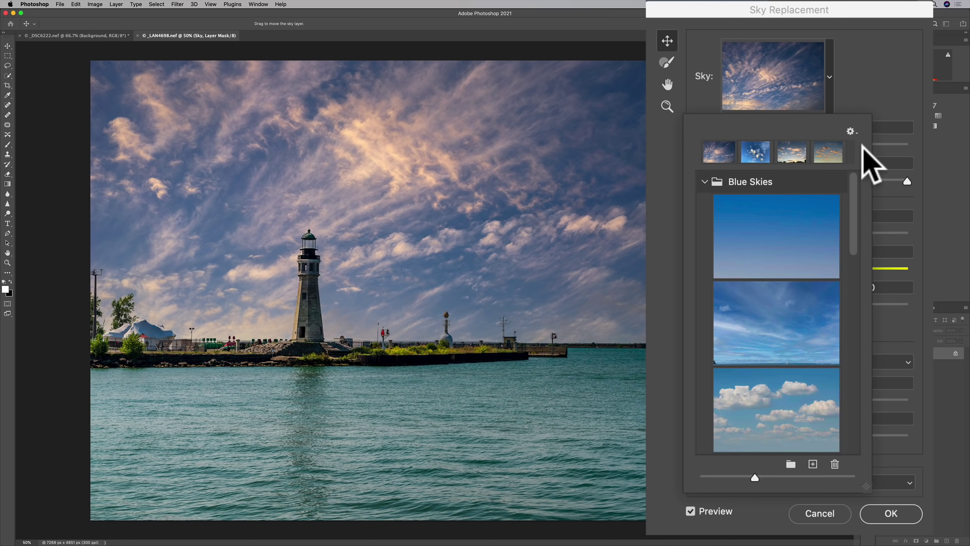
Keep Shift Edge at 0 and Fade Edge at 100, and set the sky's Brightness to 54 and Temperature to 24
click(830, 78)
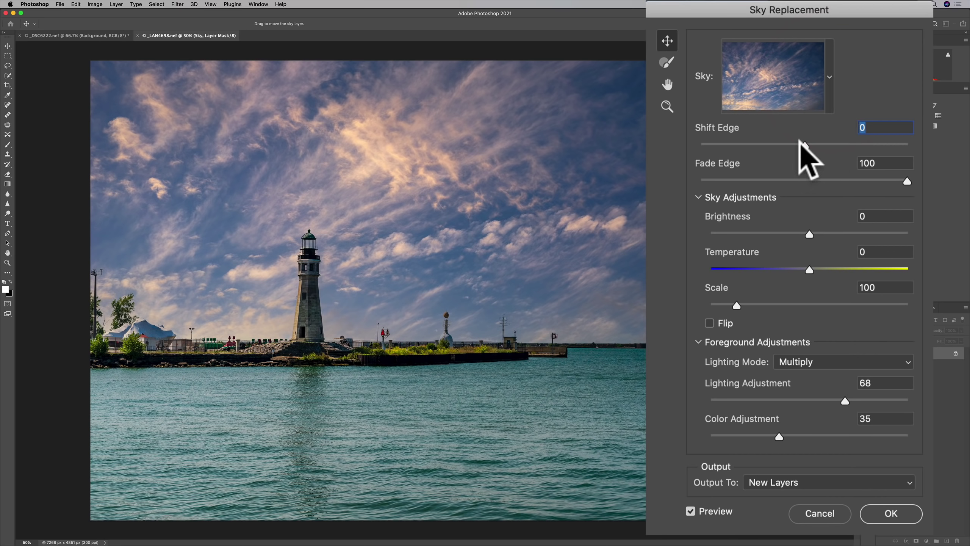
mouse_move(800, 144)
mouse_down()
mouse_move(854, 144)
mouse_move(805, 144)
mouse_up()
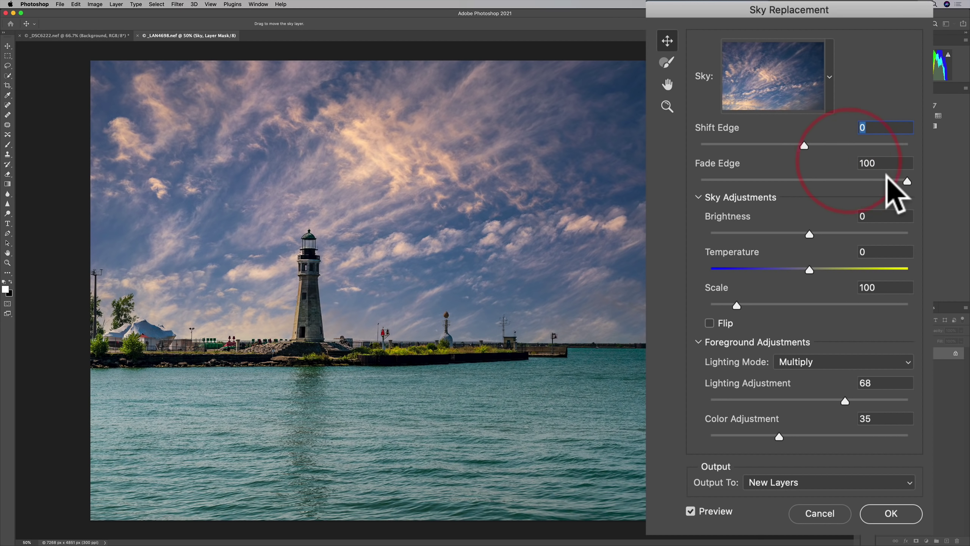
drag(905, 181, 925, 190)
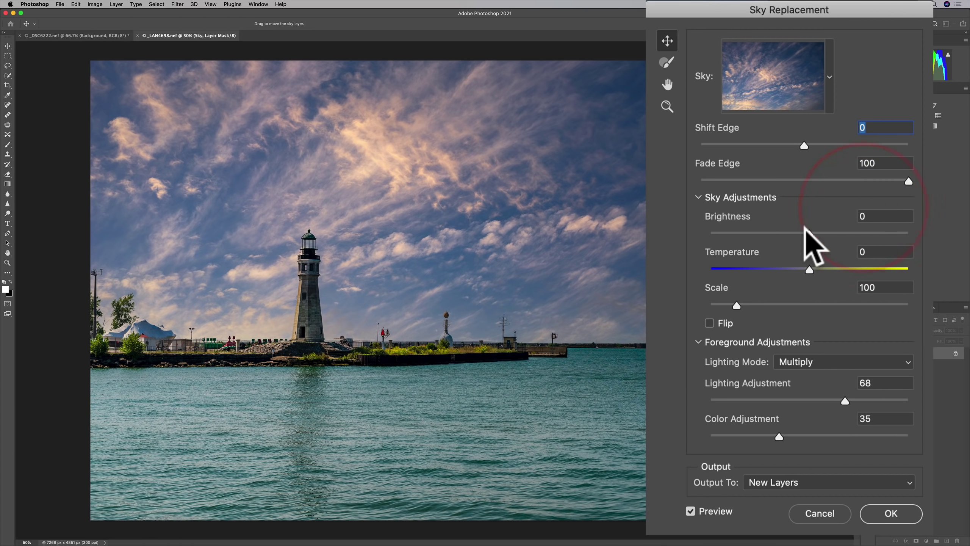
drag(806, 232, 862, 233)
drag(808, 270, 833, 270)
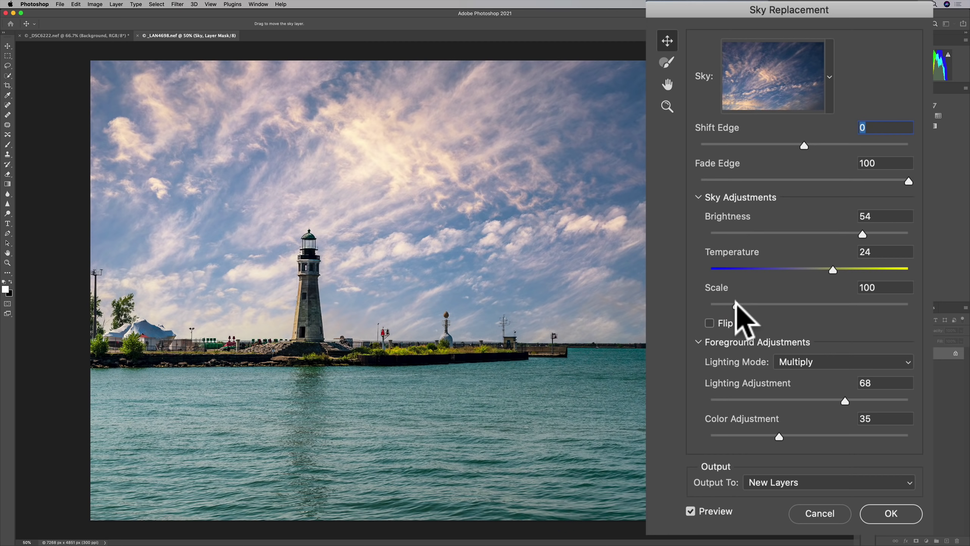
Try a sky scale of 99, and turn the sky's Flip option on and off again
mouse_move(736, 304)
mouse_down()
mouse_move(843, 304)
mouse_move(737, 304)
mouse_up()
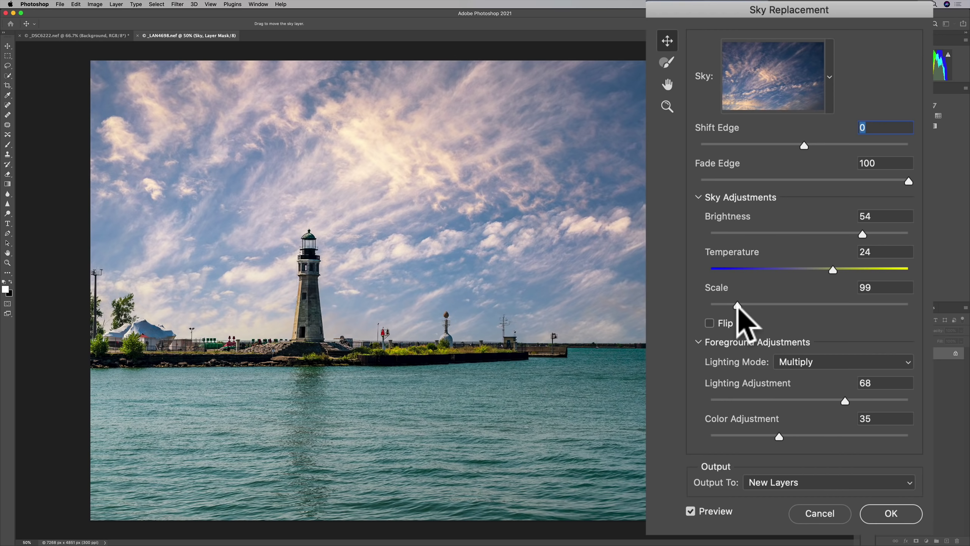
click(710, 324)
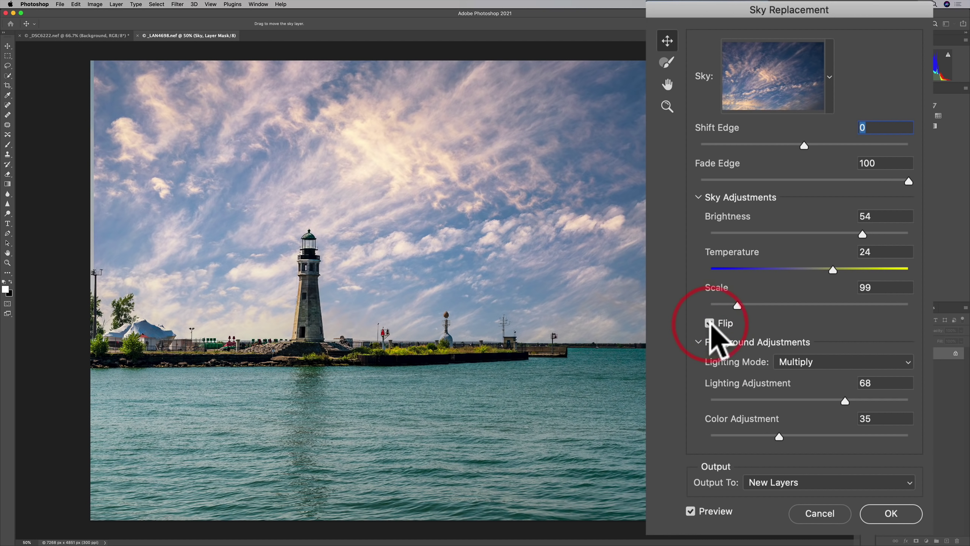
click(710, 323)
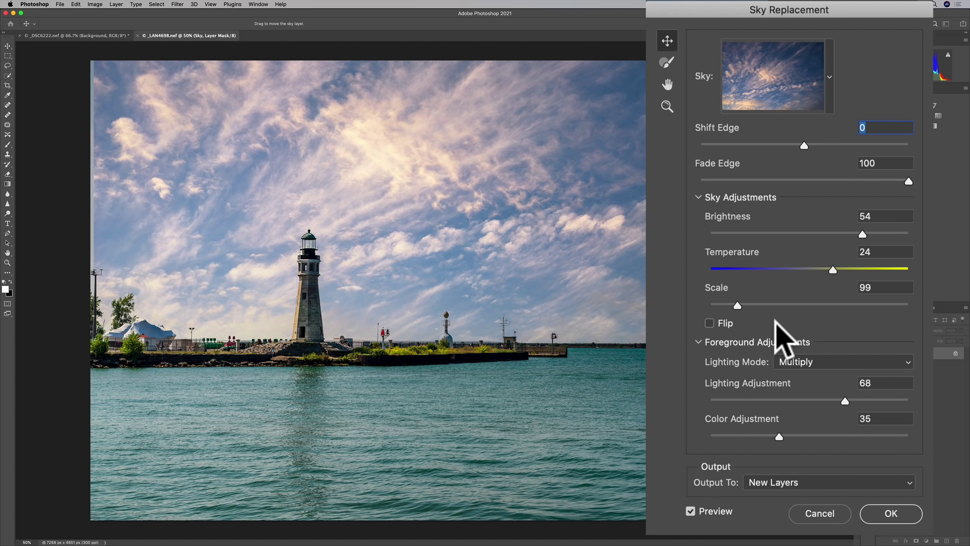
Try the Screen lighting mode for the foreground, and switch it back to Multiply
click(797, 362)
click(797, 374)
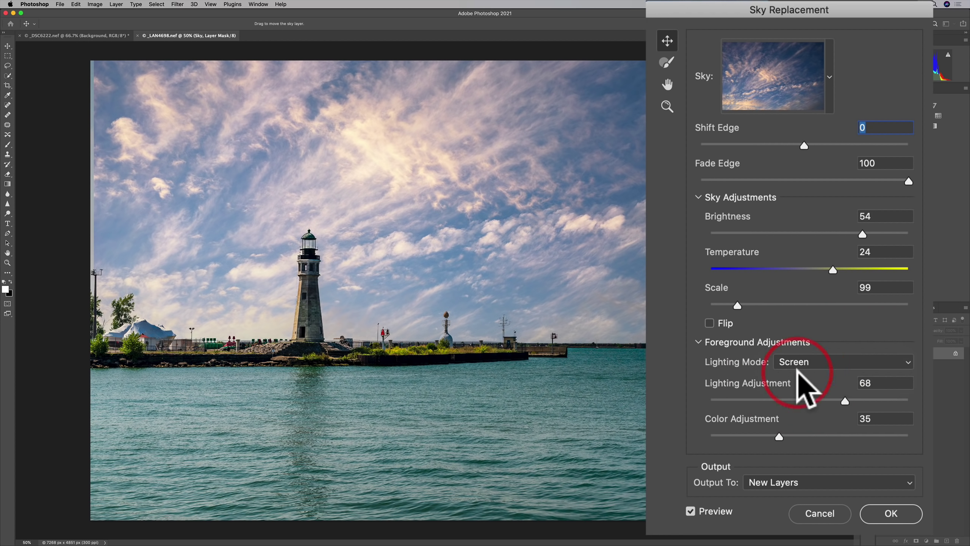
click(802, 361)
click(800, 344)
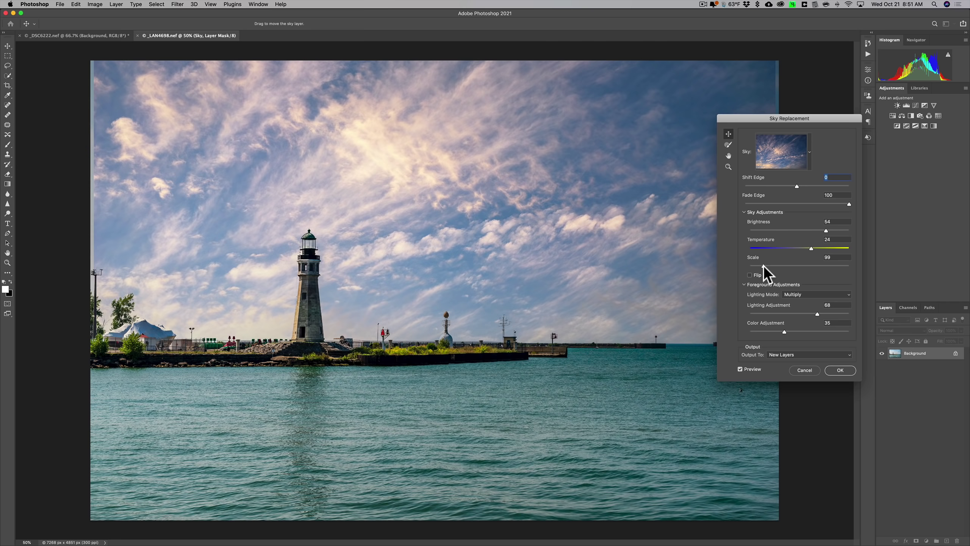
Set the sky's Scale to 102 and the foreground Color Adjustment to 24
drag(763, 266, 764, 265)
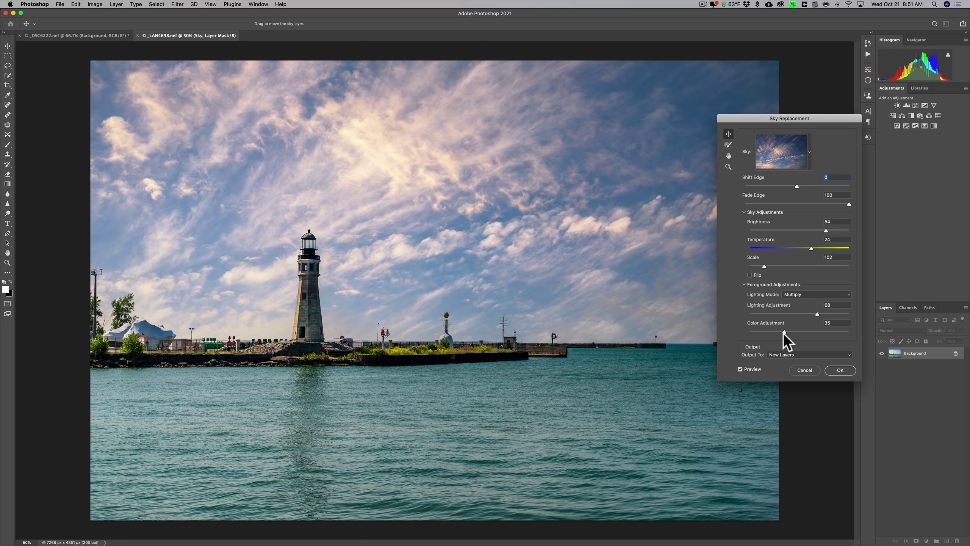
drag(784, 331, 859, 329)
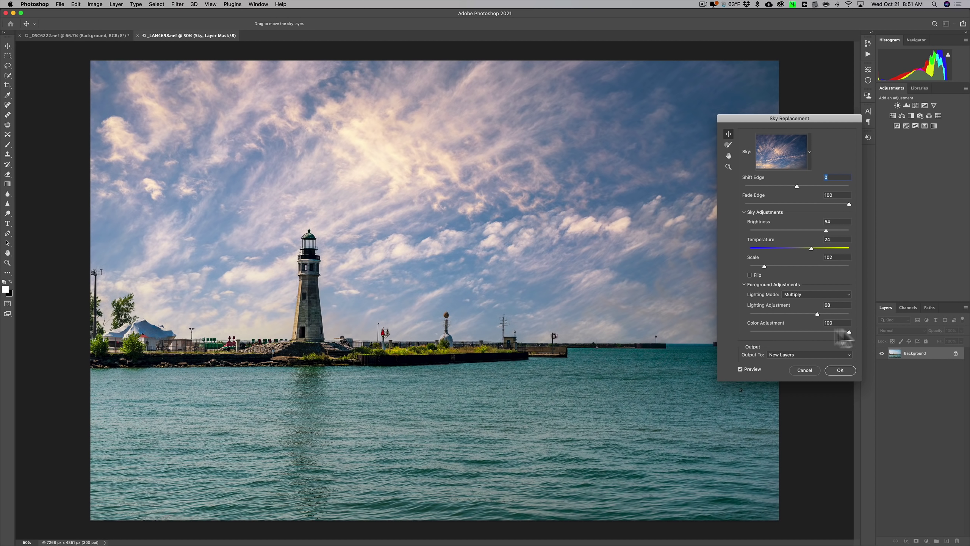
Apply the sky replacement with its output set to Duplicate Layer
click(795, 353)
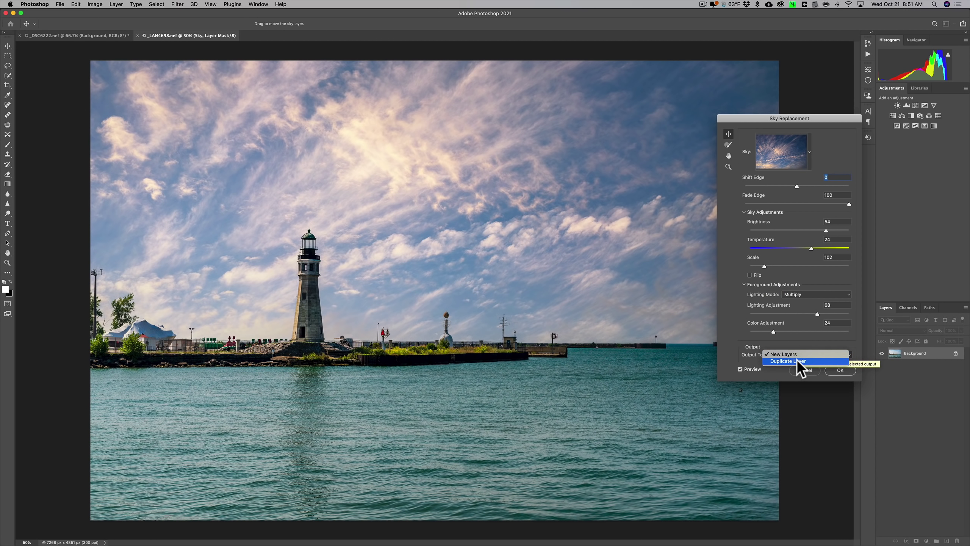
click(796, 360)
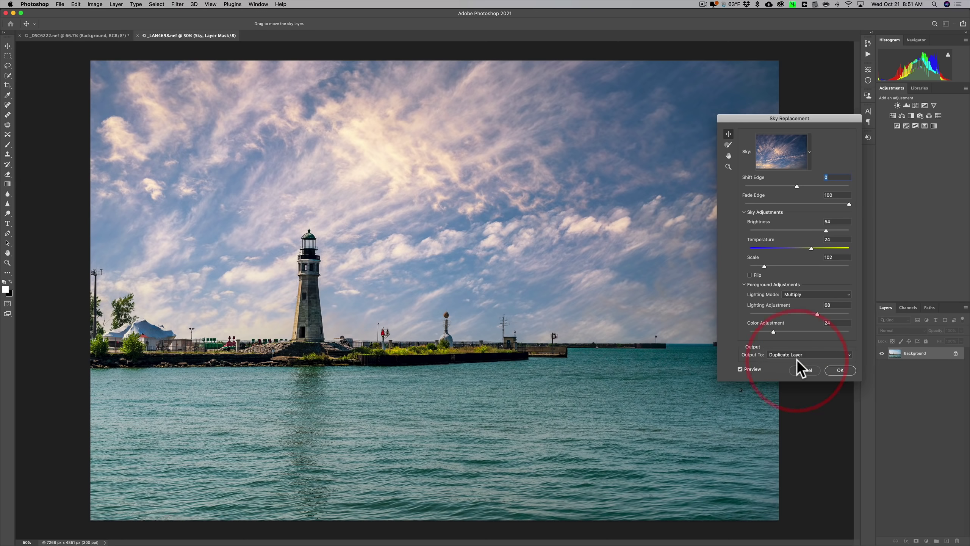
click(840, 367)
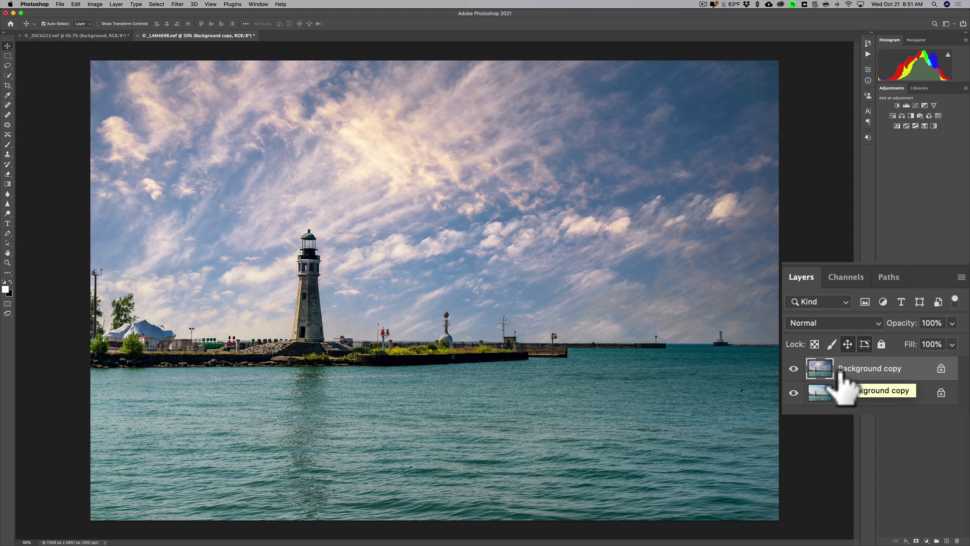
Compare the lighthouse photo before and after the sky replacement by toggling the Background copy layer's visibility
click(793, 369)
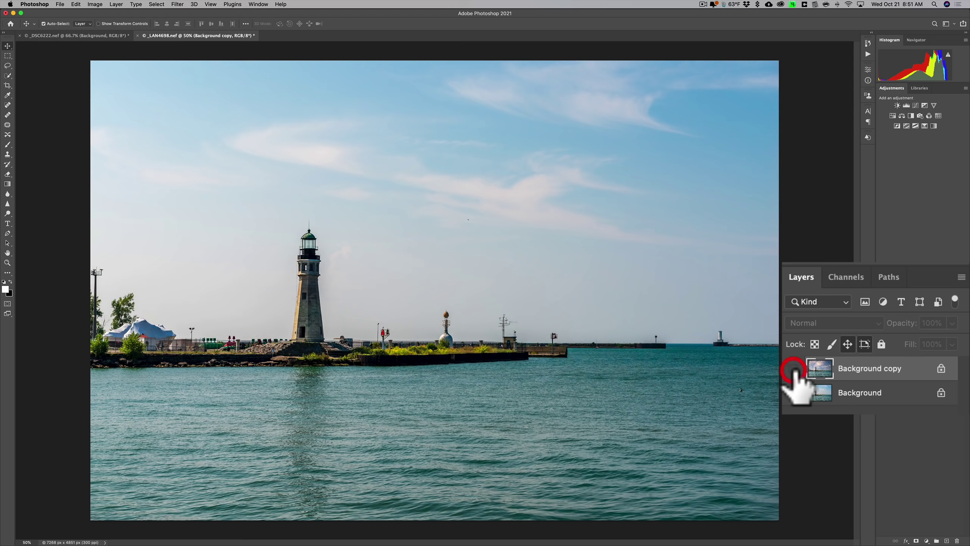
click(793, 368)
click(793, 368)
click(793, 368)
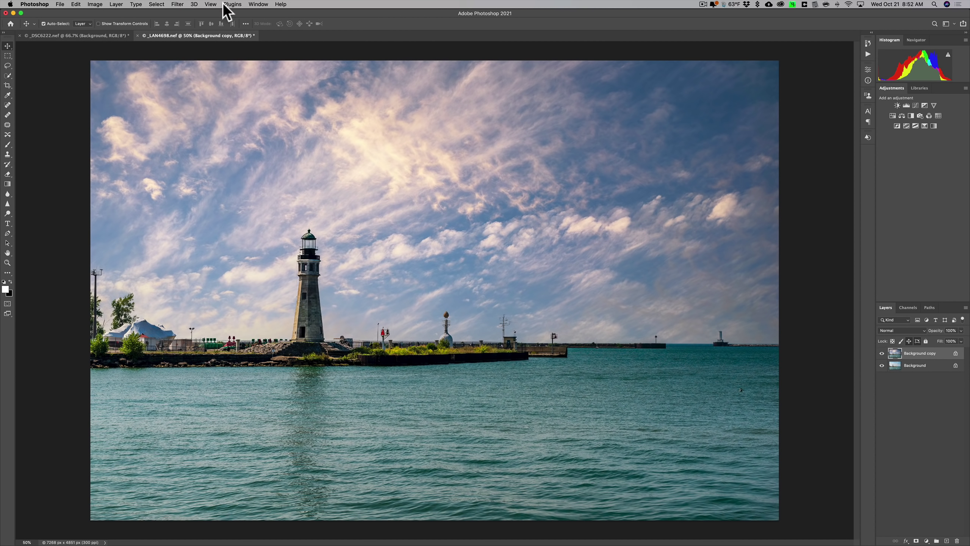
click(177, 4)
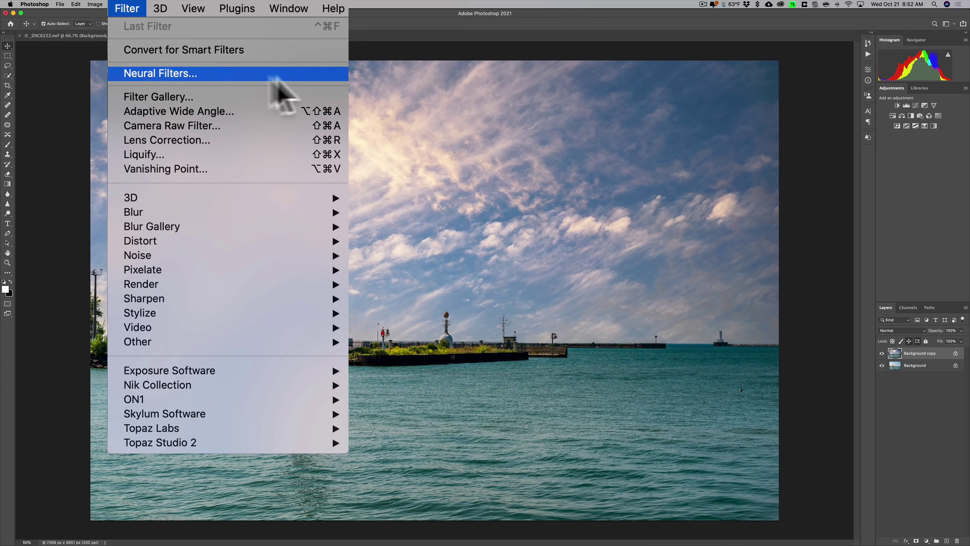
click(350, 34)
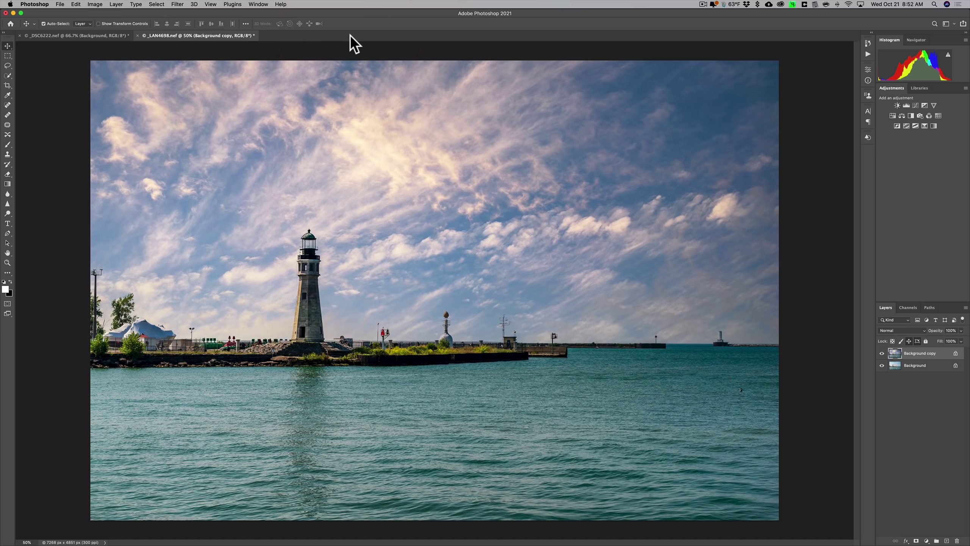